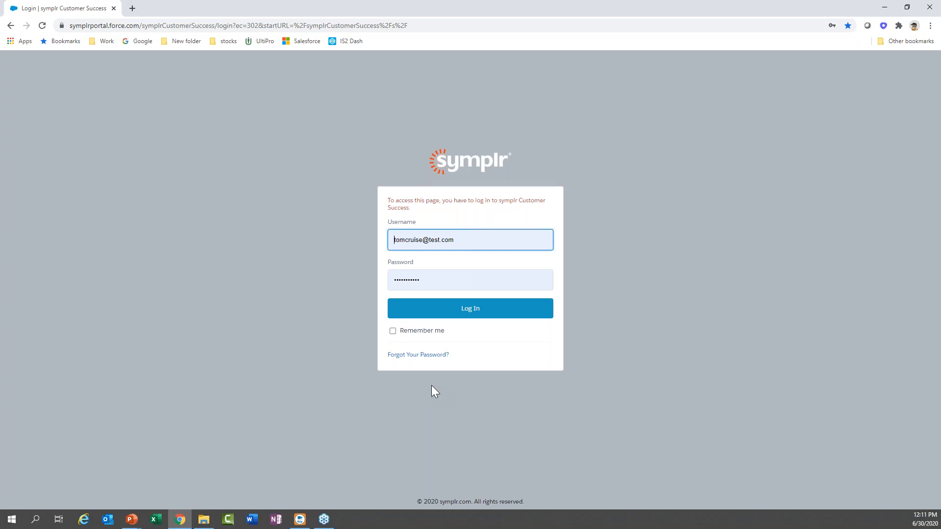
Submit the login credentials to sign in and open the portal Home page.
left_click(479, 318)
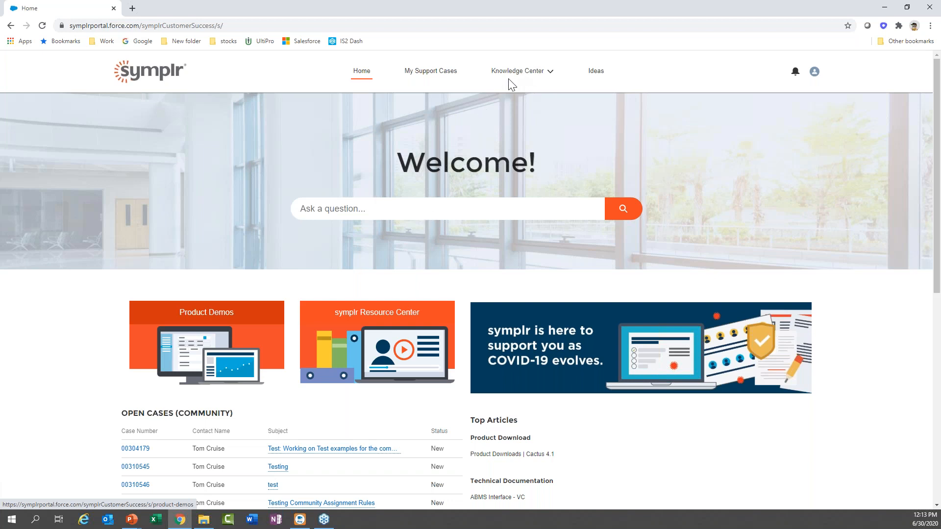
left_click(549, 74)
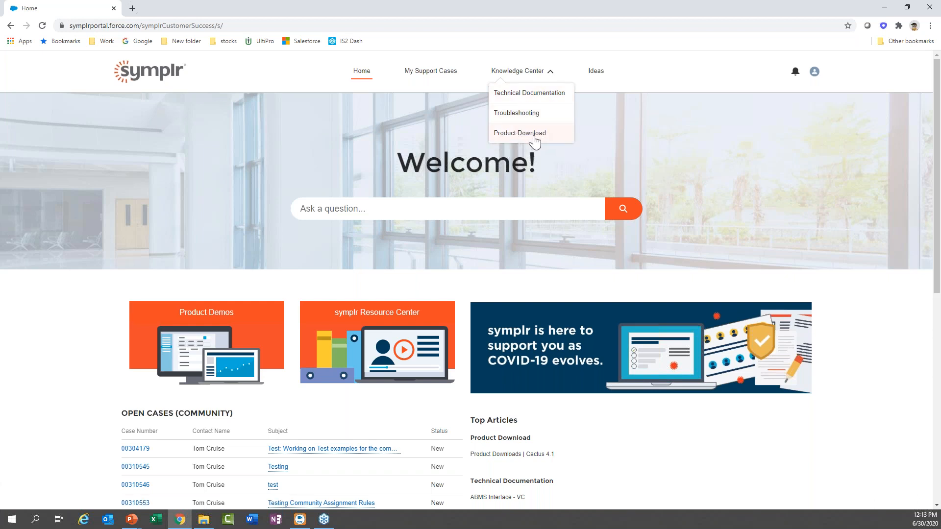
left_click(361, 145)
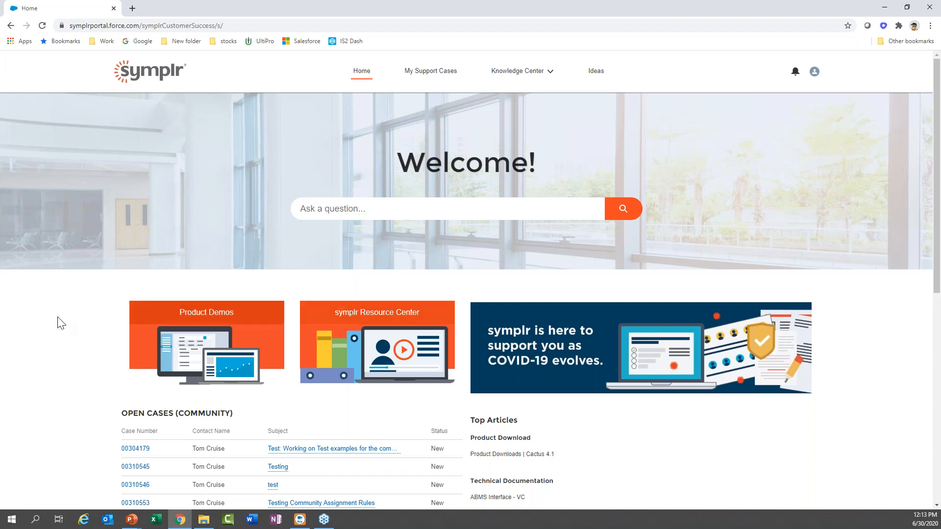
Scroll down the Home page to review the Open Cases (Community), Top Articles and Troubleshooting lists.
scroll(60, 323, "down", 3)
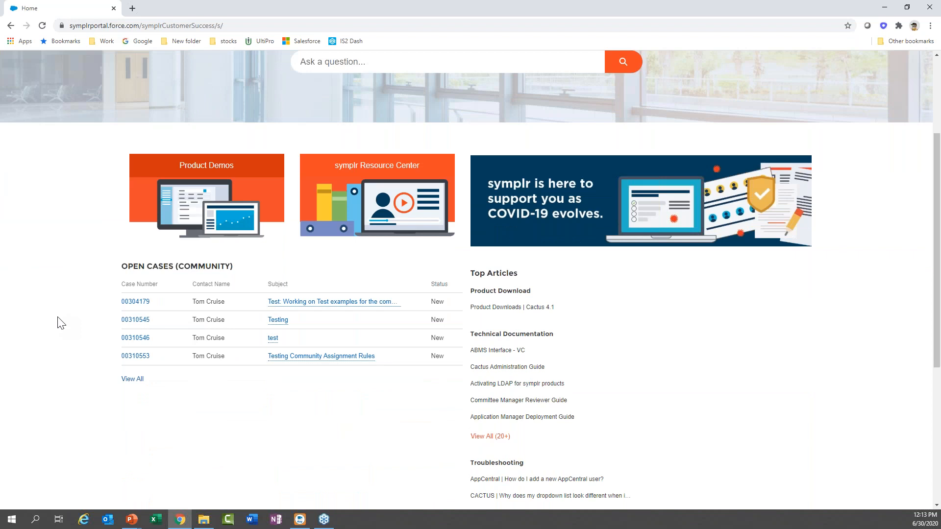
scroll(60, 323, "down", 1)
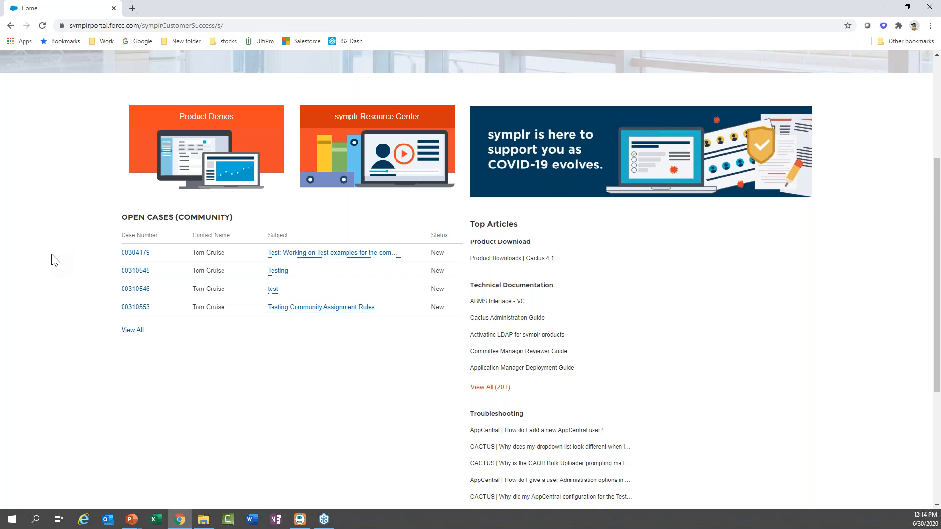
scroll(56, 260, "down", 1)
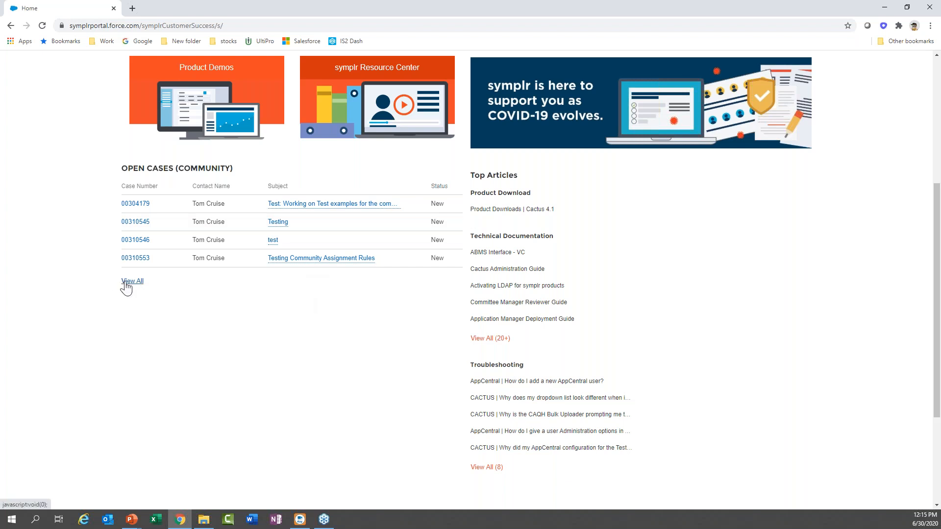
scroll(127, 288, "up", 5)
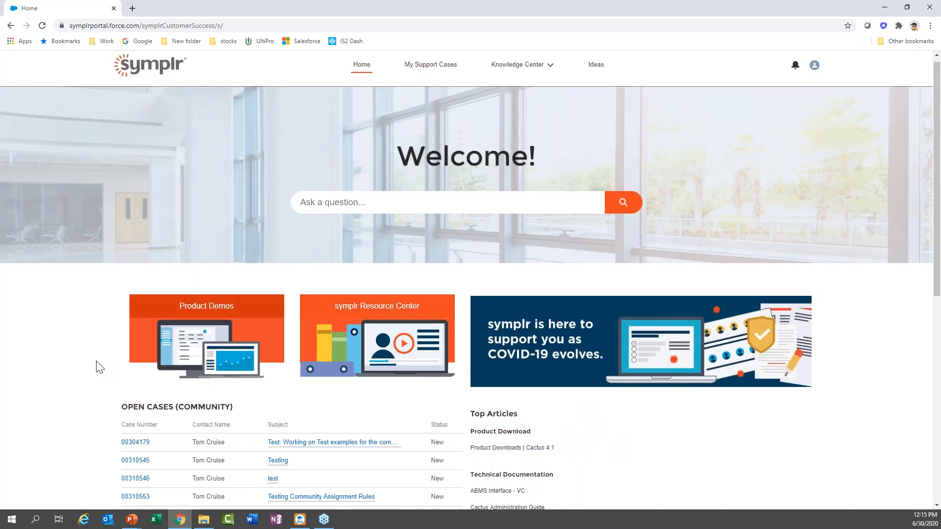
scroll(98, 366, "down", 3)
scroll(97, 366, "down", 2)
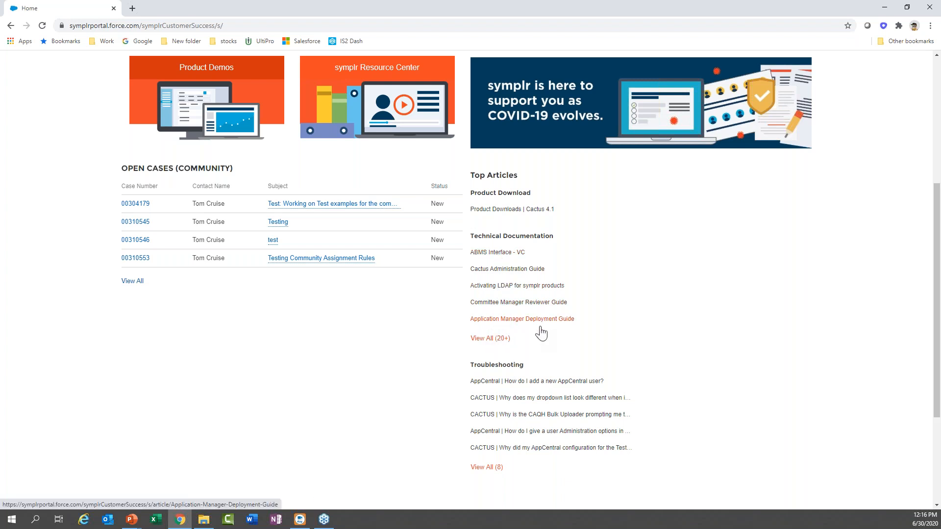
scroll(519, 320, "down", 1)
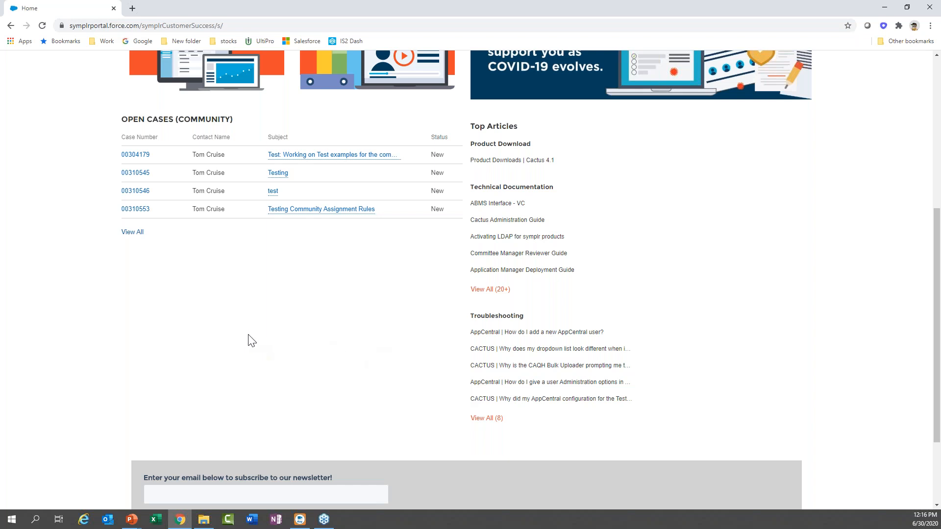
Try the newsletter email field, dismiss its saved-email suggestions, and return to the page top.
scroll(249, 339, "down", 2)
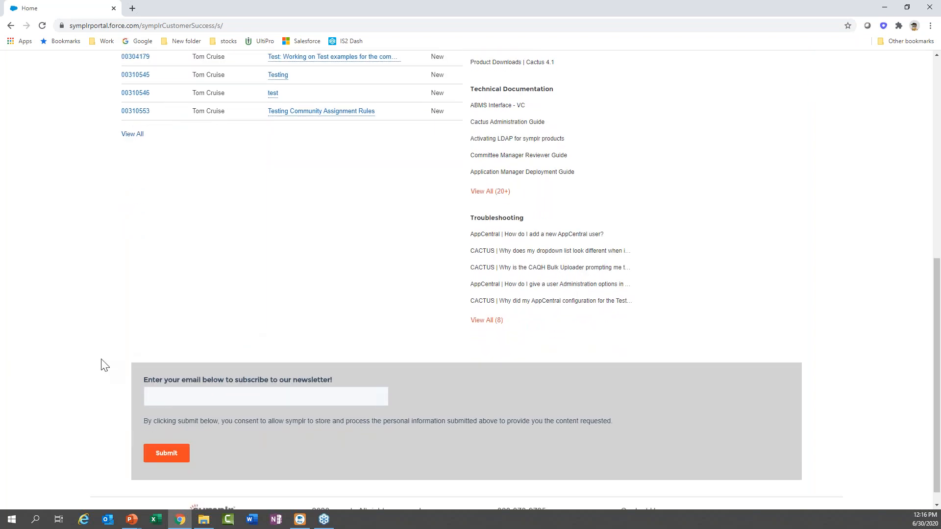
left_click(175, 394)
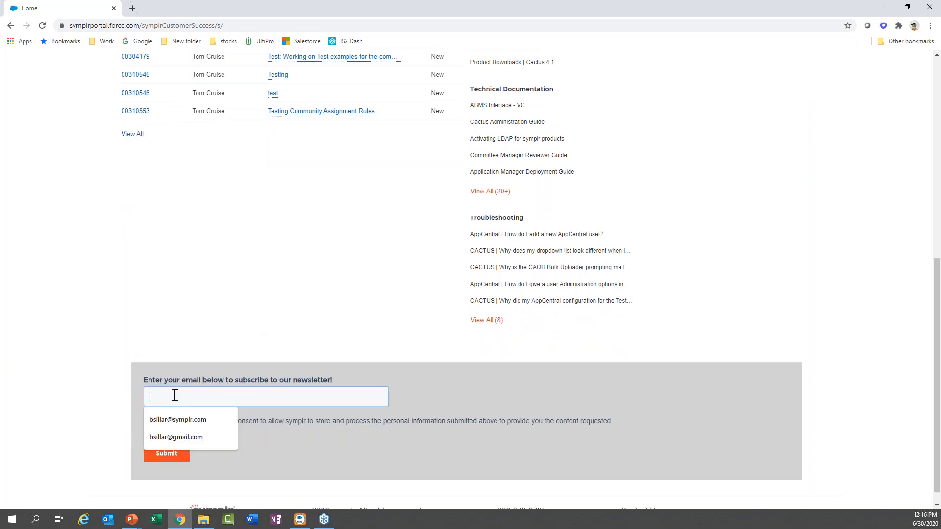
left_click(121, 384)
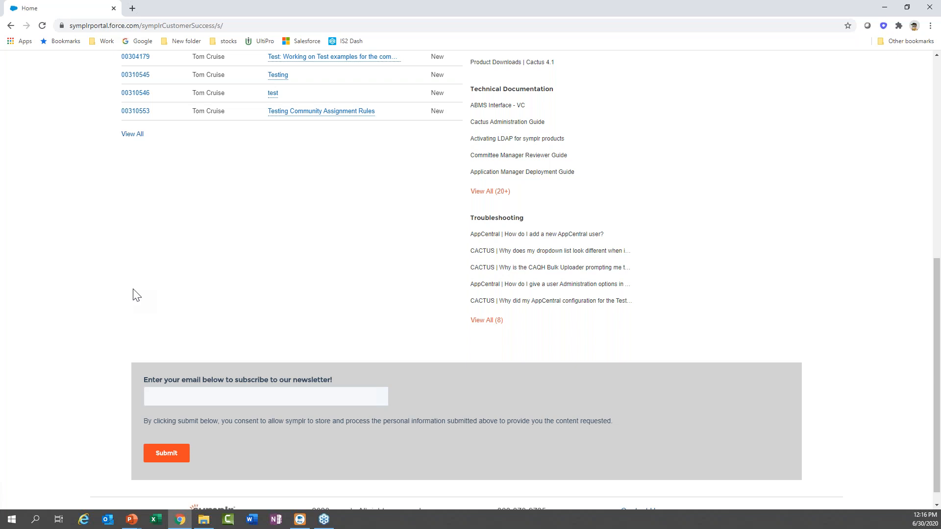
scroll(137, 295, "up", 5)
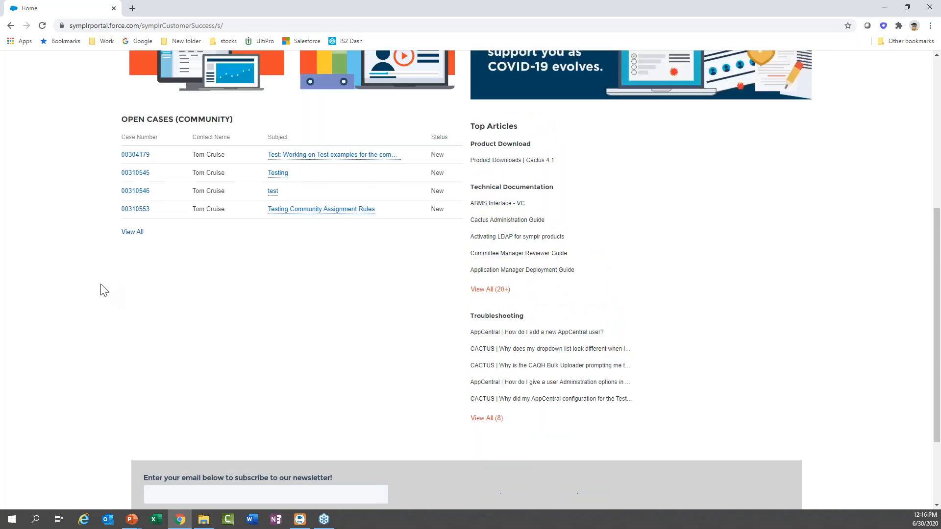
scroll(104, 290, "up", 3)
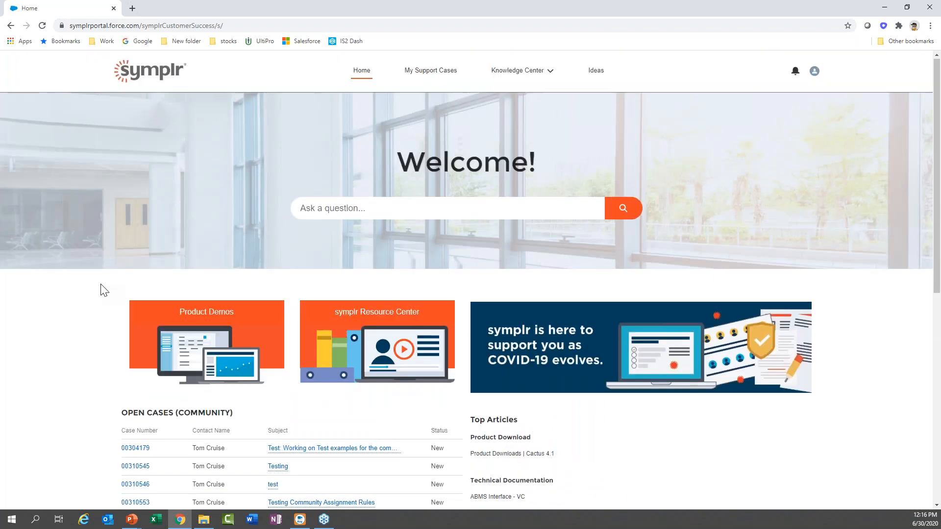
scroll(100, 290, "down", 3)
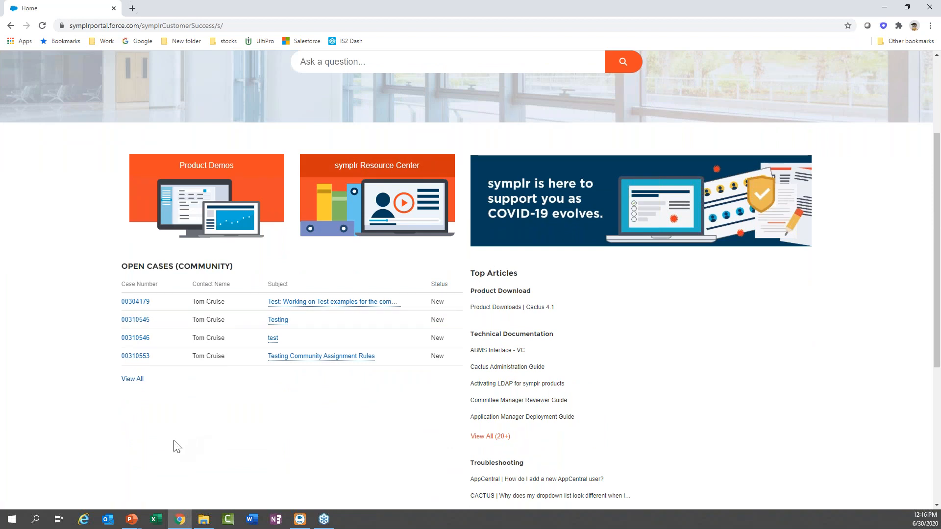
scroll(177, 447, "down", 5)
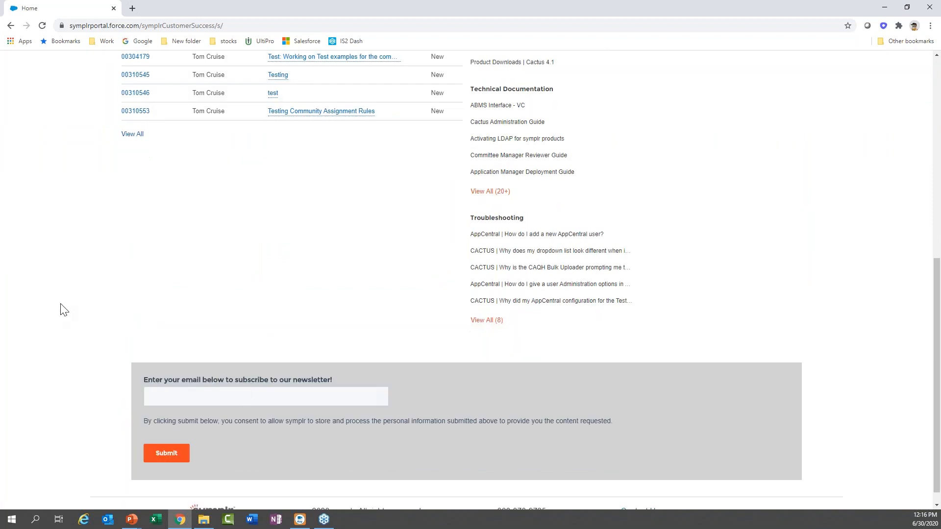
scroll(63, 310, "up", 8)
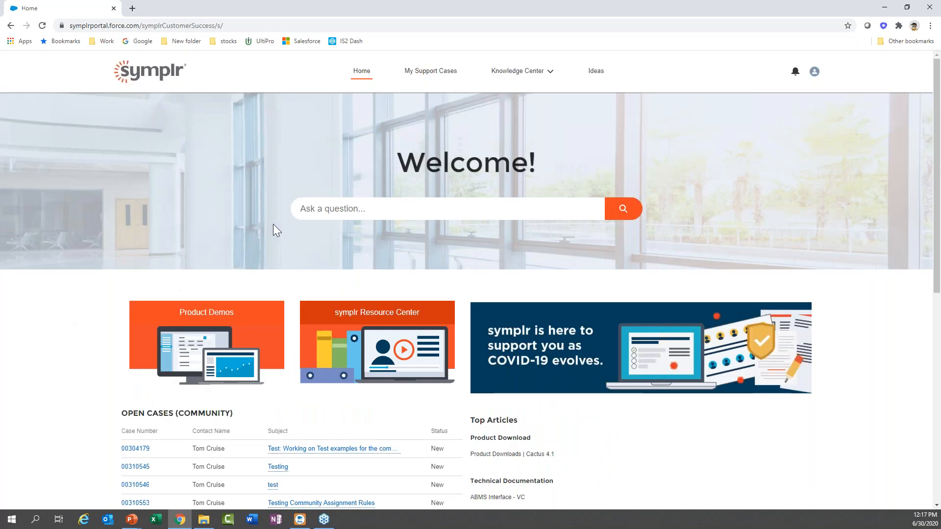
Search the knowledge base for 'abms' from the 'Ask a question...' box.
left_click(332, 203)
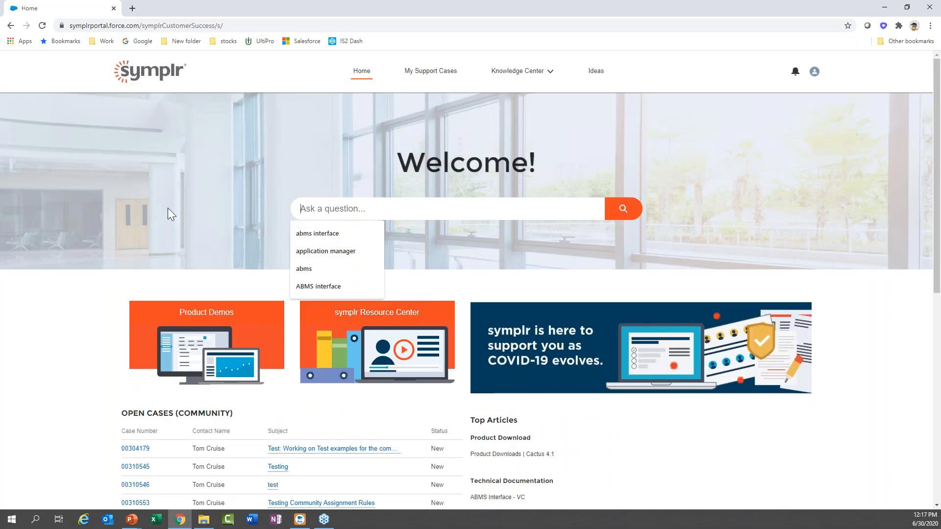
type("abms")
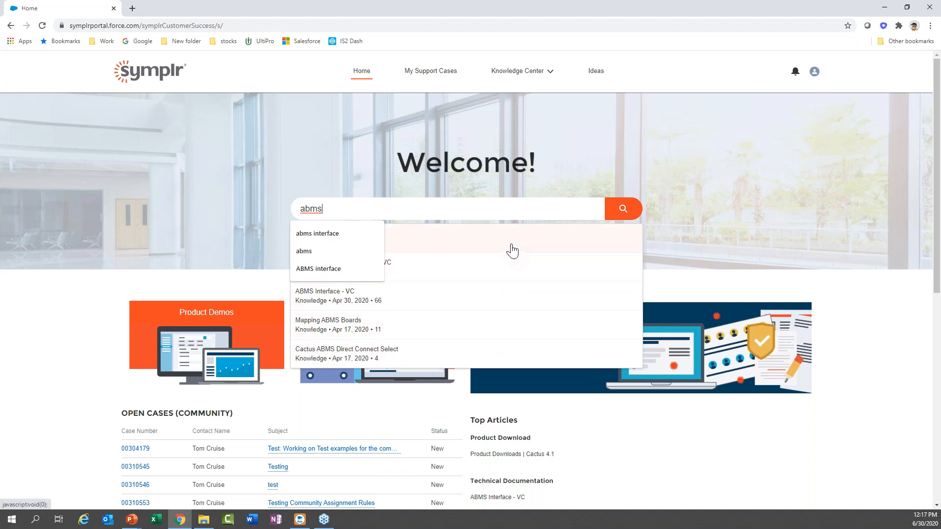
left_click(623, 208)
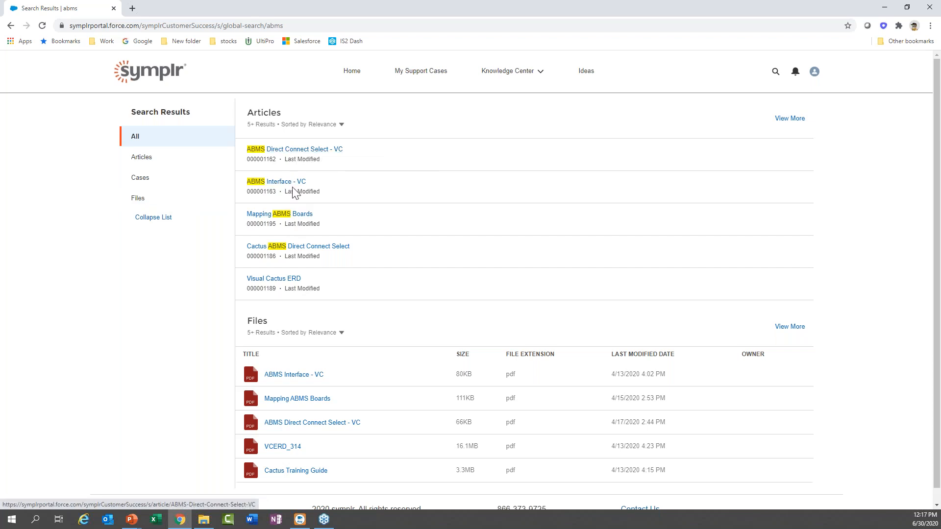
left_click(315, 248)
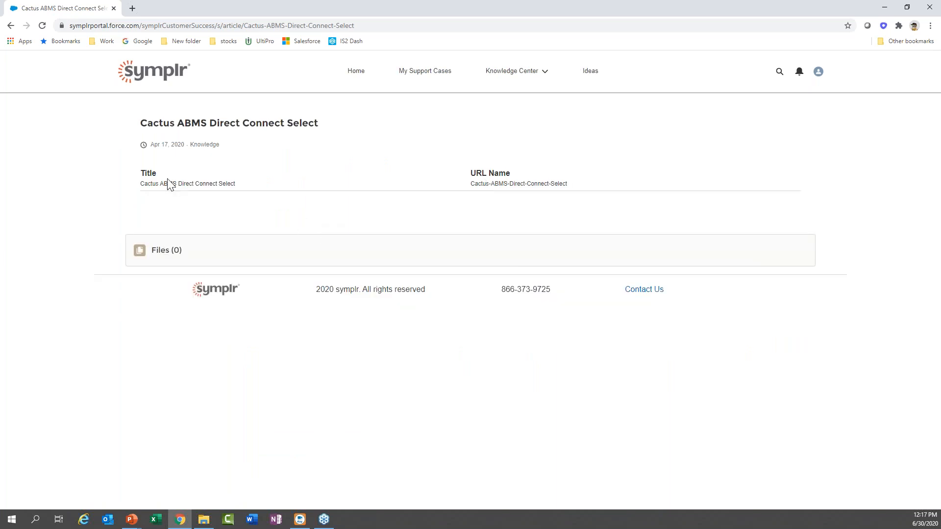
left_click(11, 26)
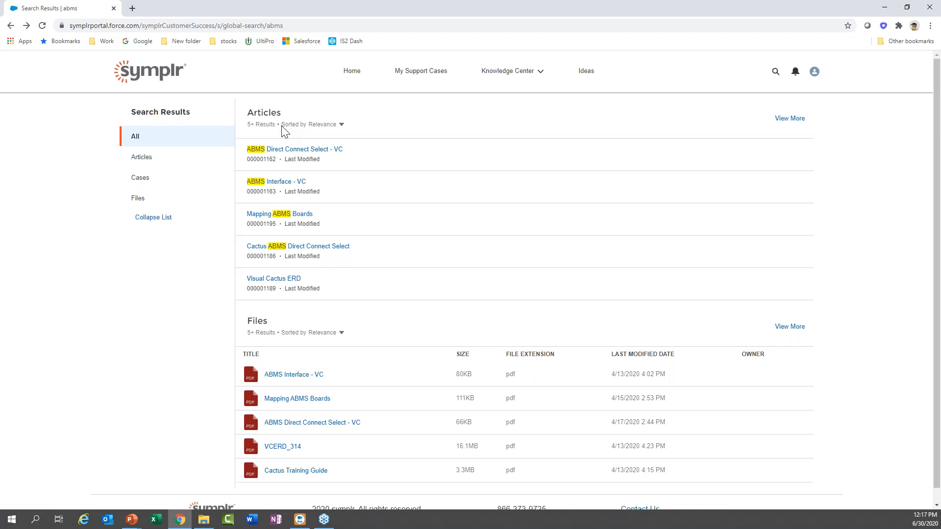
scroll(284, 200, "down", 1)
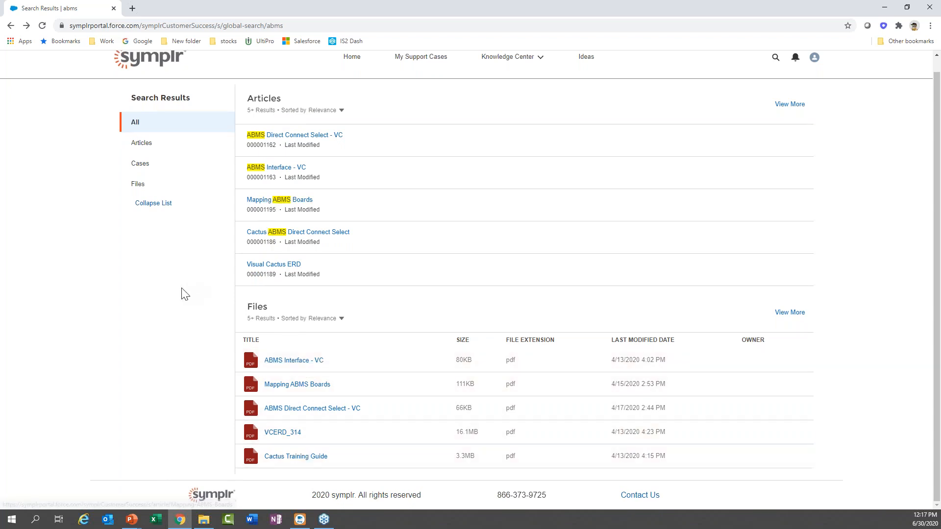
scroll(185, 294, "up", 1)
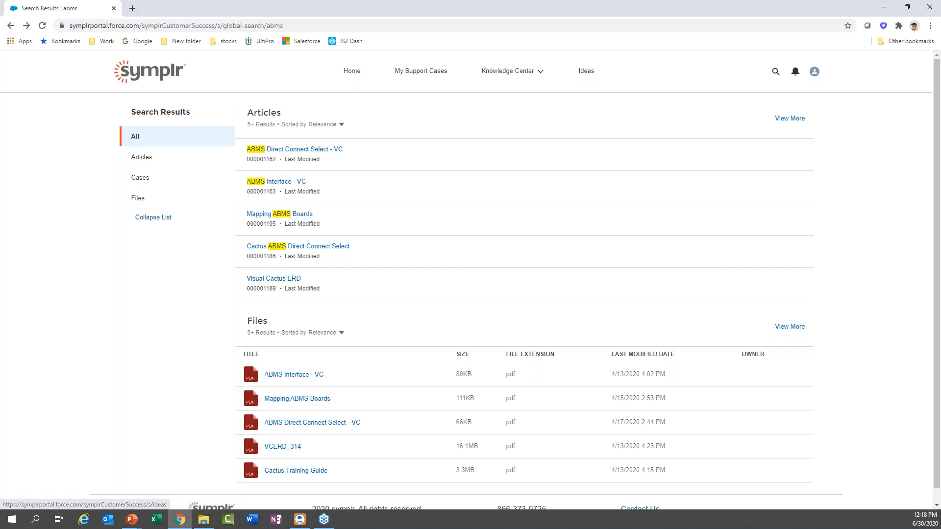
Return to the Home page via the Home link and look over its sections.
left_click(352, 73)
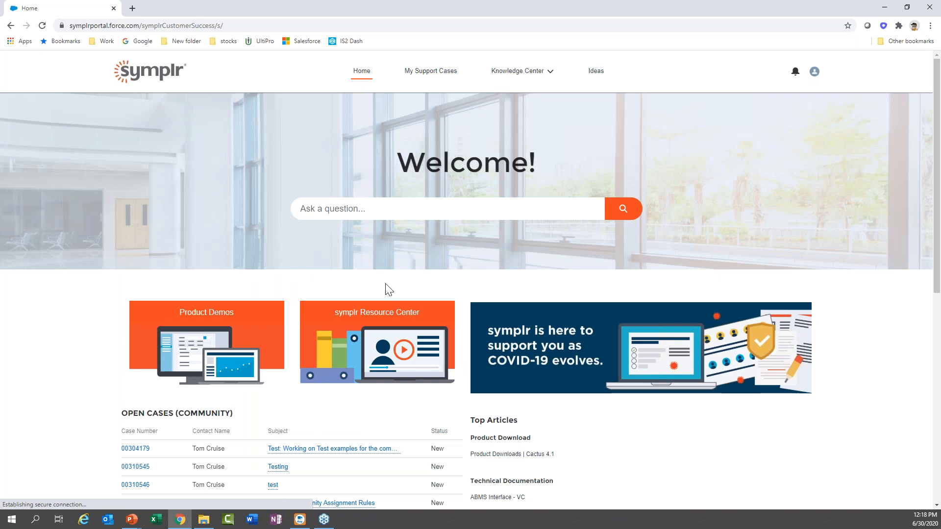
scroll(44, 351, "down", 5)
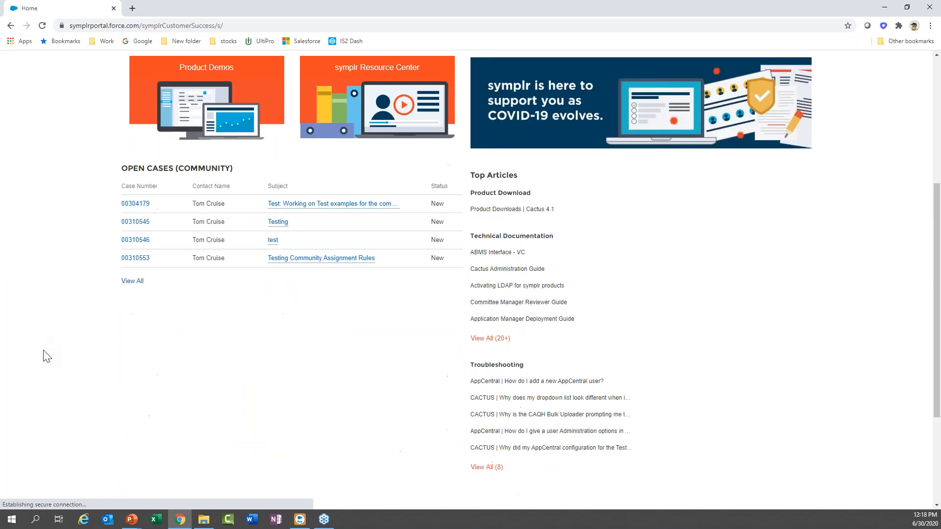
scroll(42, 352, "up", 5)
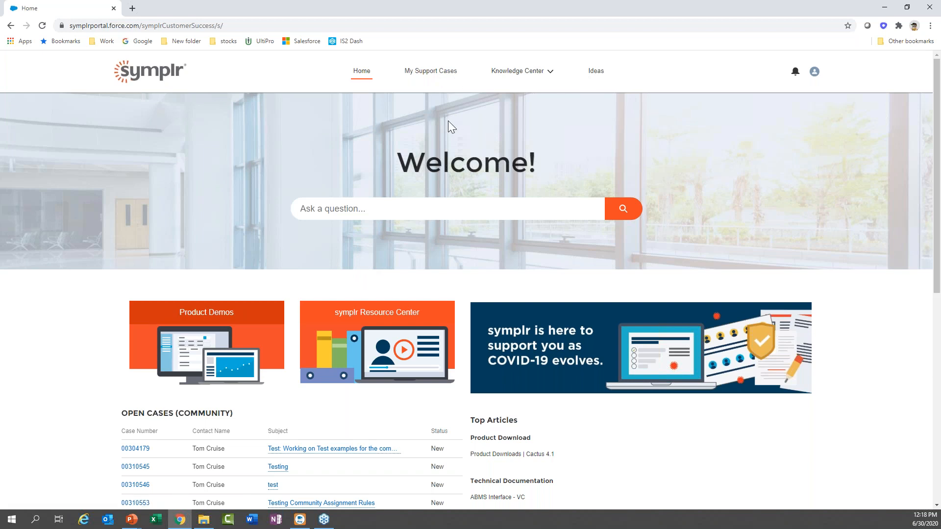
Open My Support Cases to list the four open and two closed community cases.
left_click(446, 73)
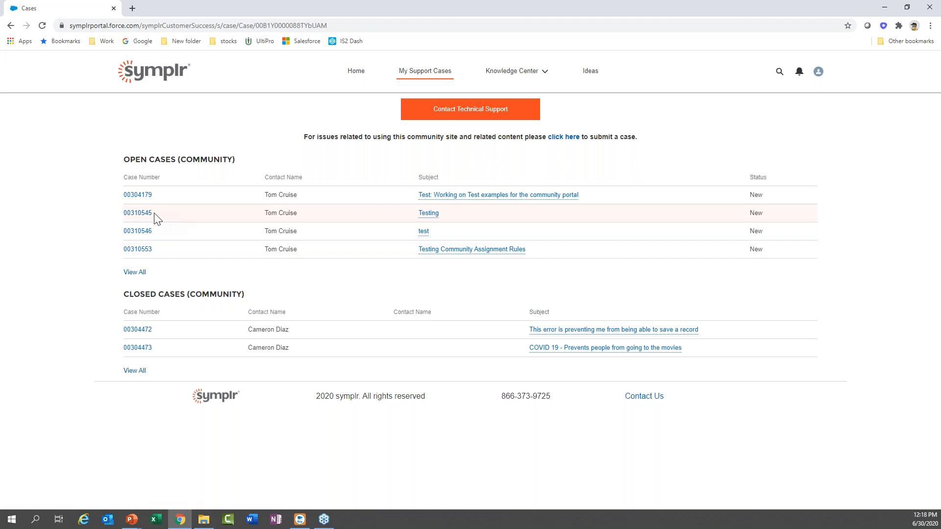
left_click(129, 196)
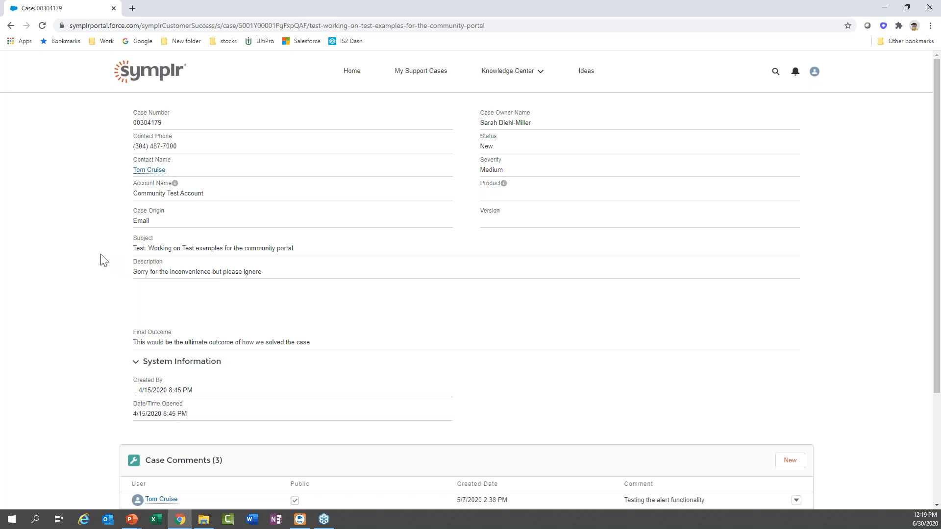
scroll(105, 260, "down", 1)
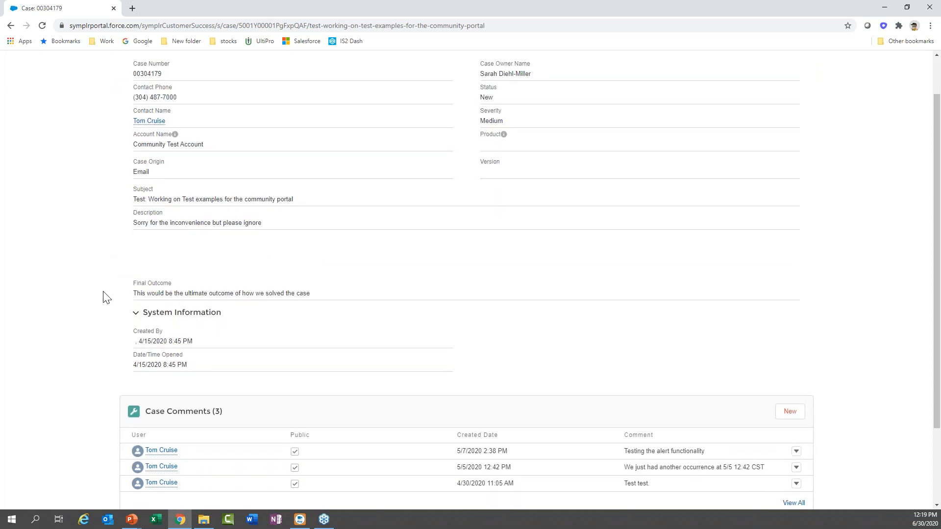
scroll(107, 298, "down", 2)
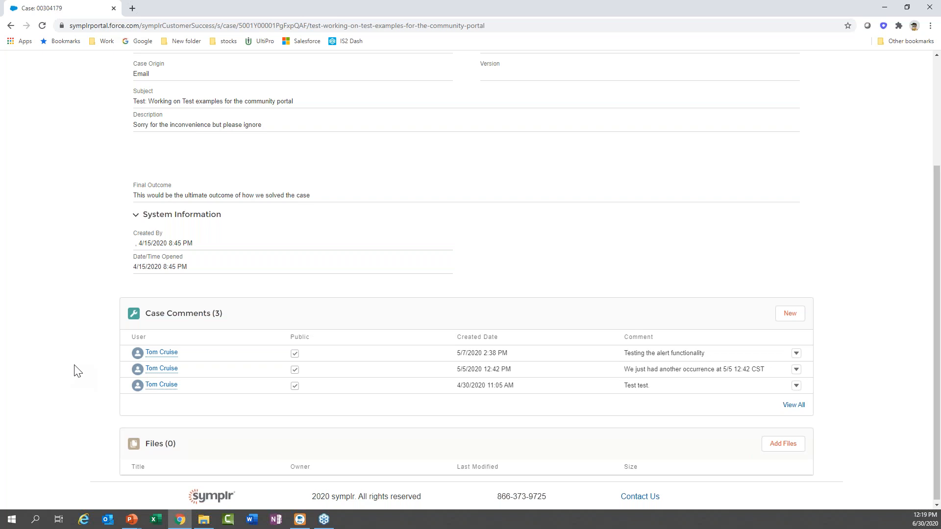
left_click(796, 320)
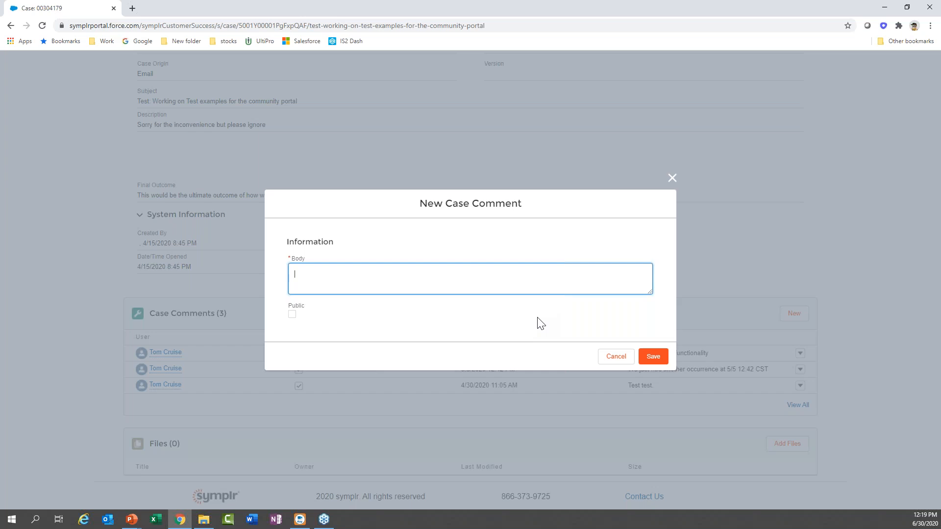
type("System crashed on 6/30 at 12:19 PM CST")
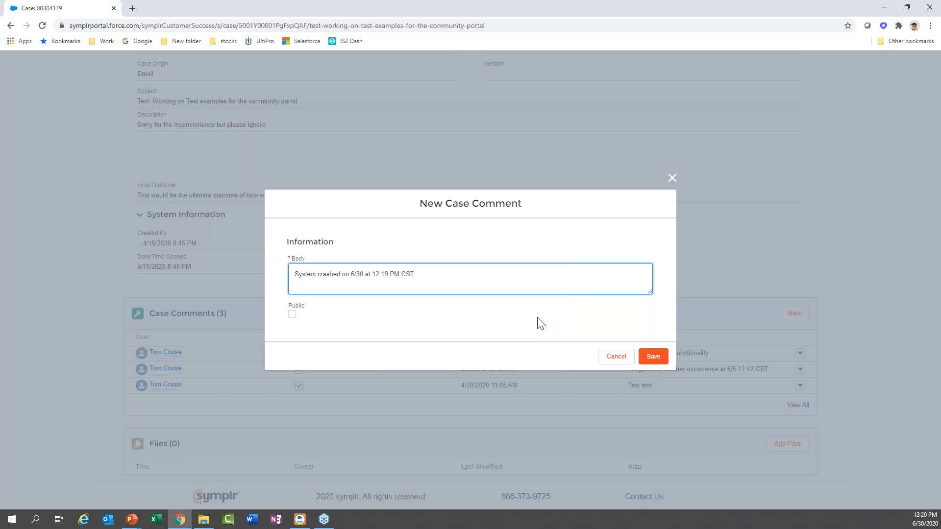
left_click(656, 356)
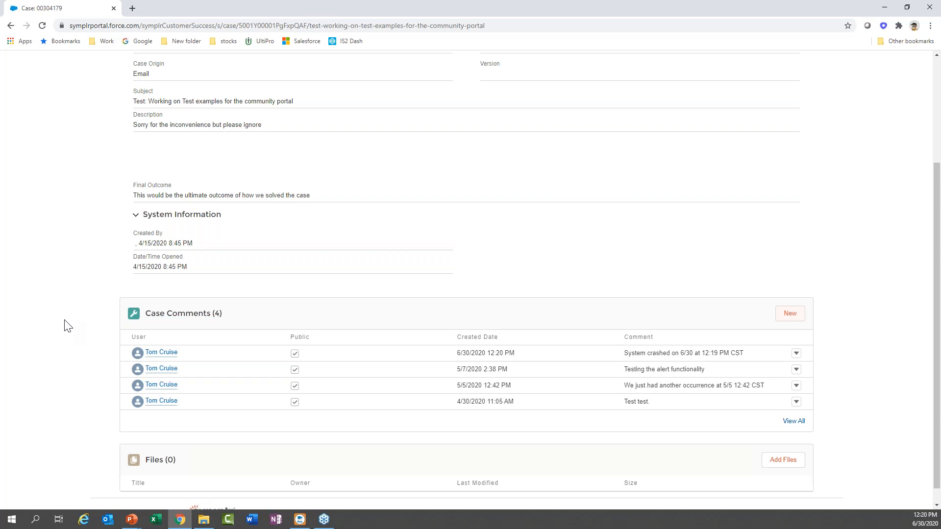
Return to My Support Cases and open the Contact Technical Support form.
scroll(68, 325, "up", 3)
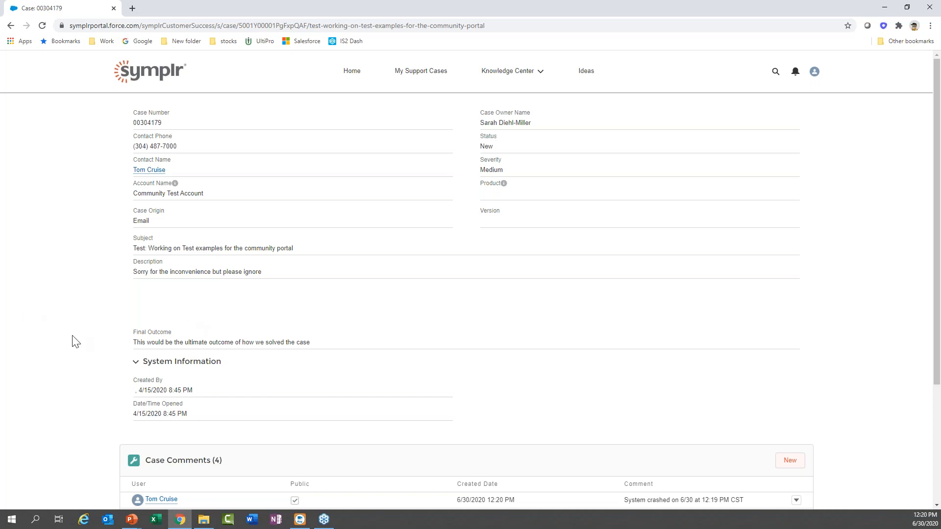
left_click(409, 73)
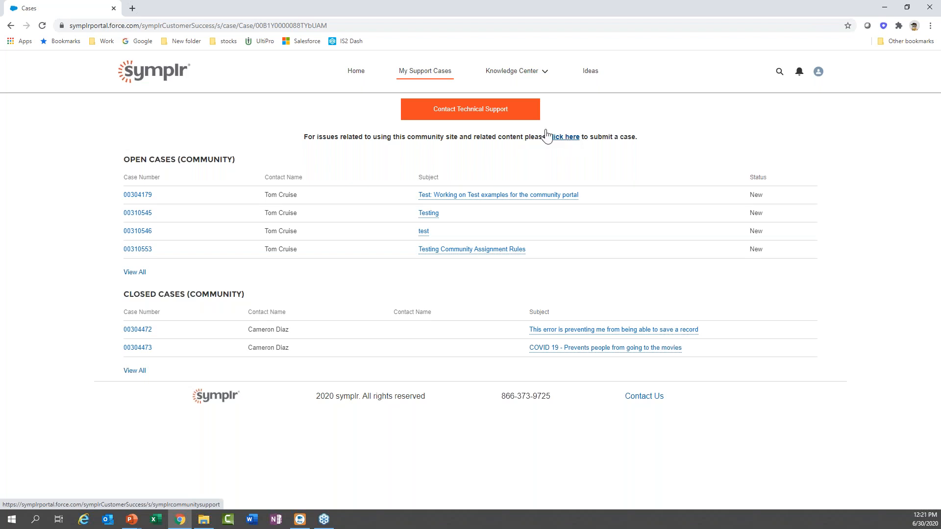
left_click(472, 116)
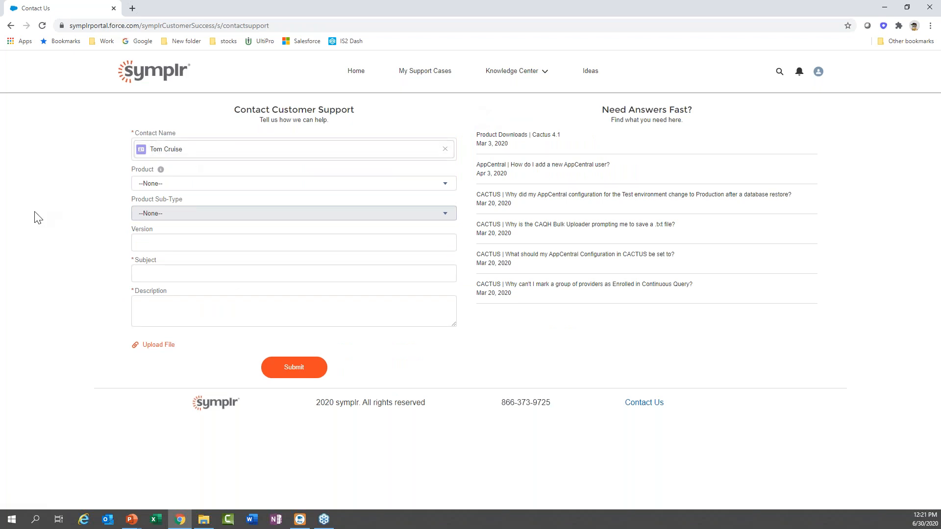
Set the support request's Product to Cactus Credentialing.
left_click(170, 186)
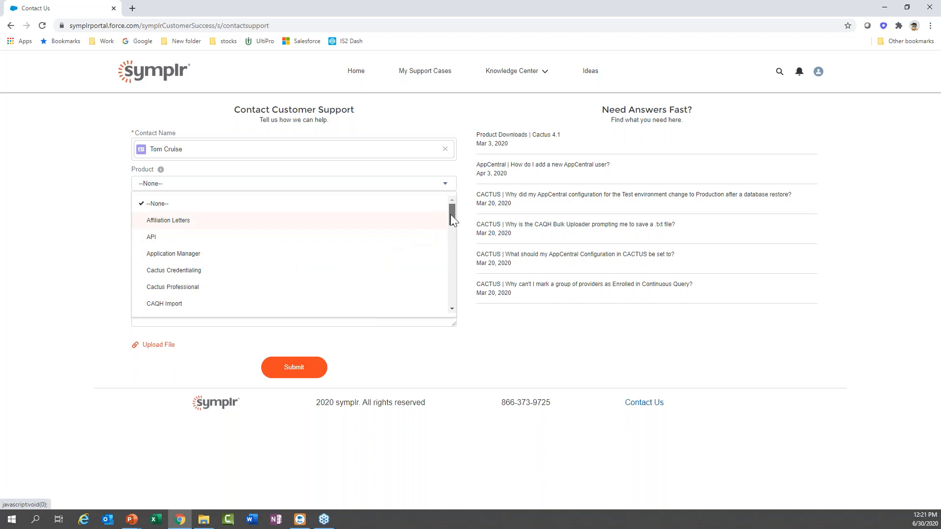
scroll(449, 220, "down", 1)
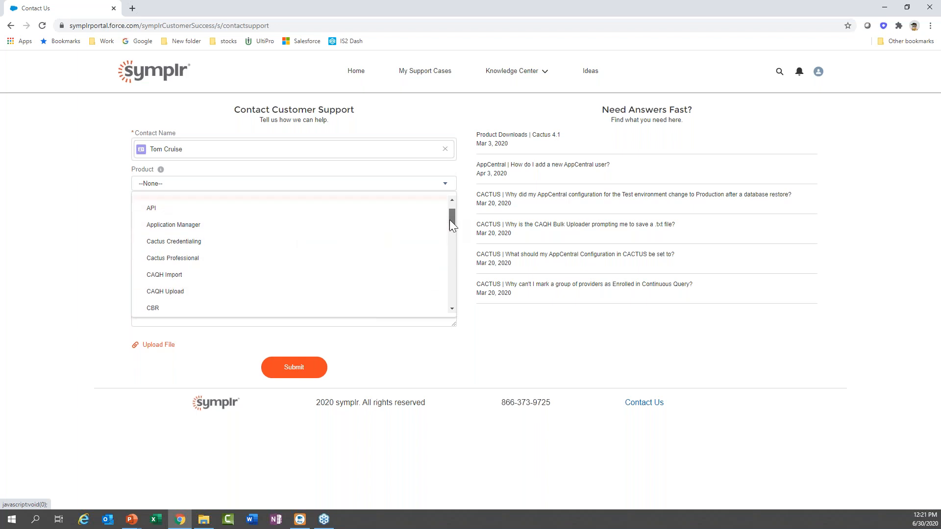
left_click(180, 242)
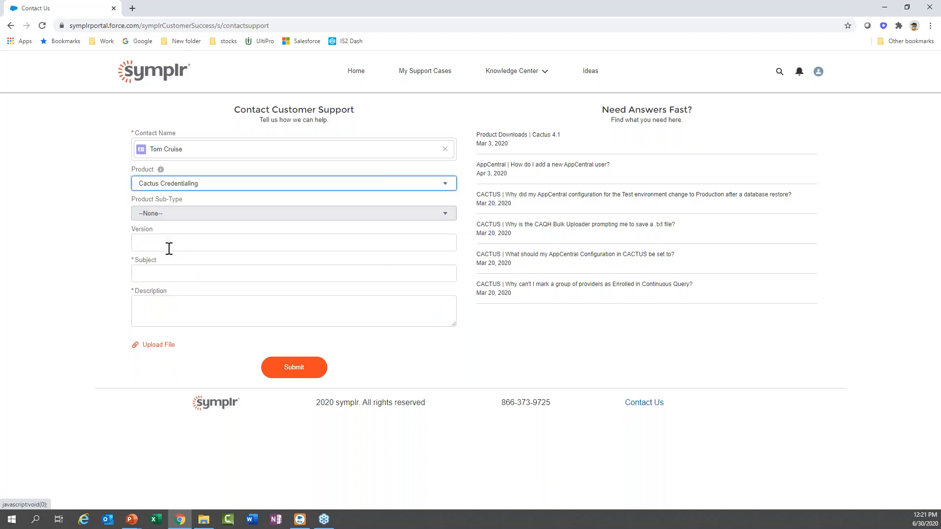
left_click(252, 210)
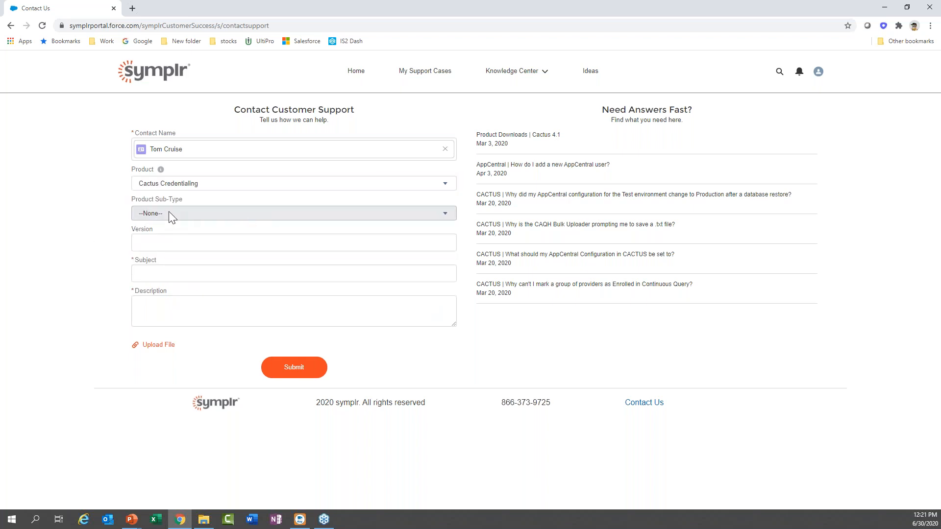
left_click(183, 246)
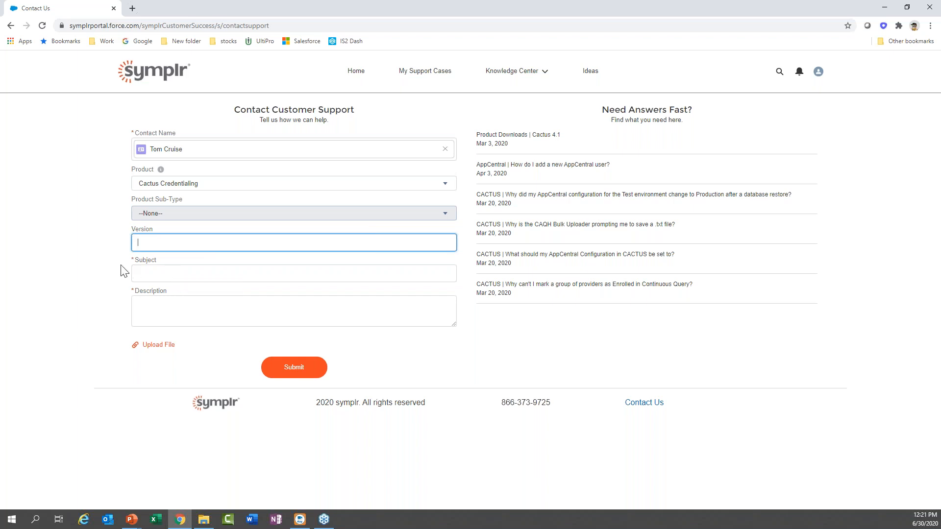
Enter subject 'System Down- 6.30 12:12 pm cst' and description 'System went down at 6.30 12:22'.
left_click(150, 276)
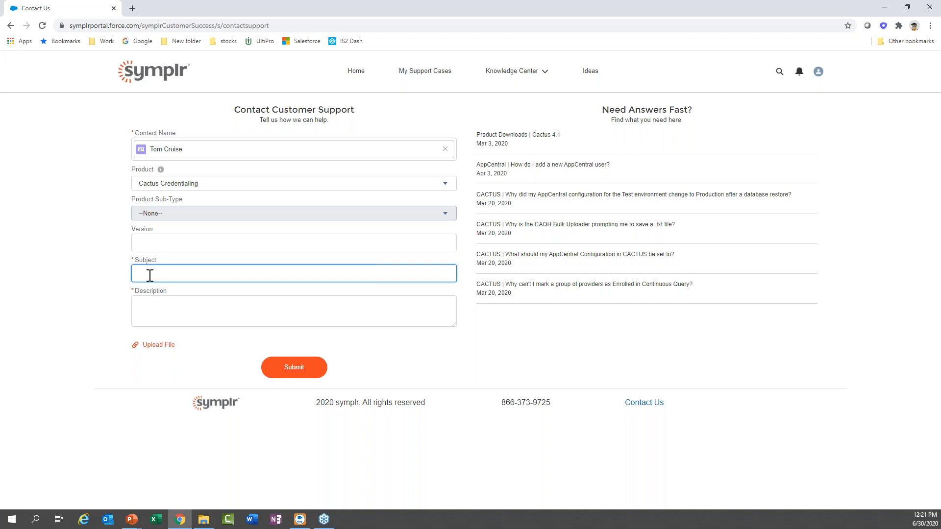
type("System Down")
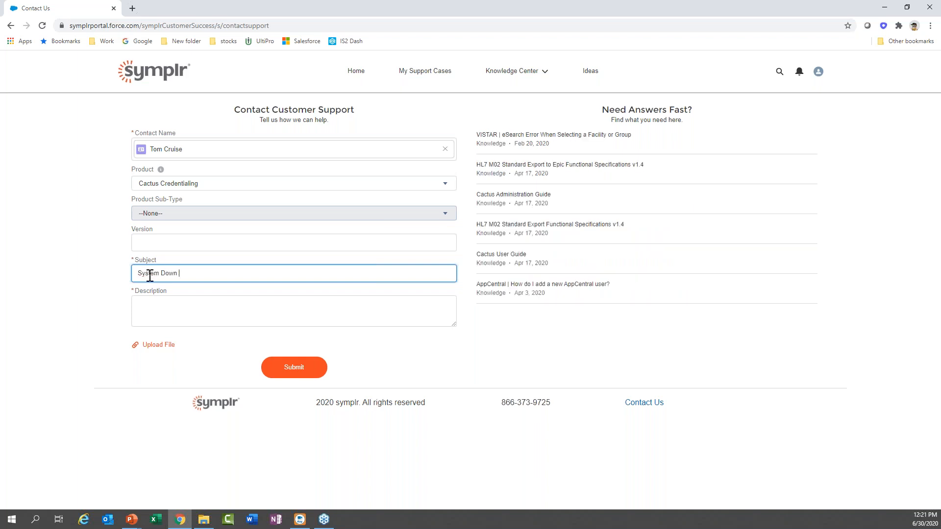
type("- 6.30 12")
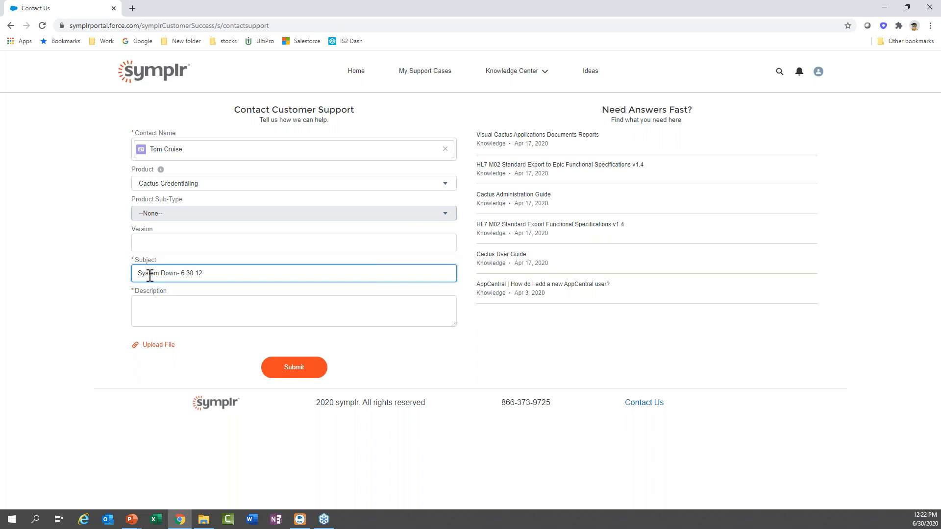
type(":12 pm cst")
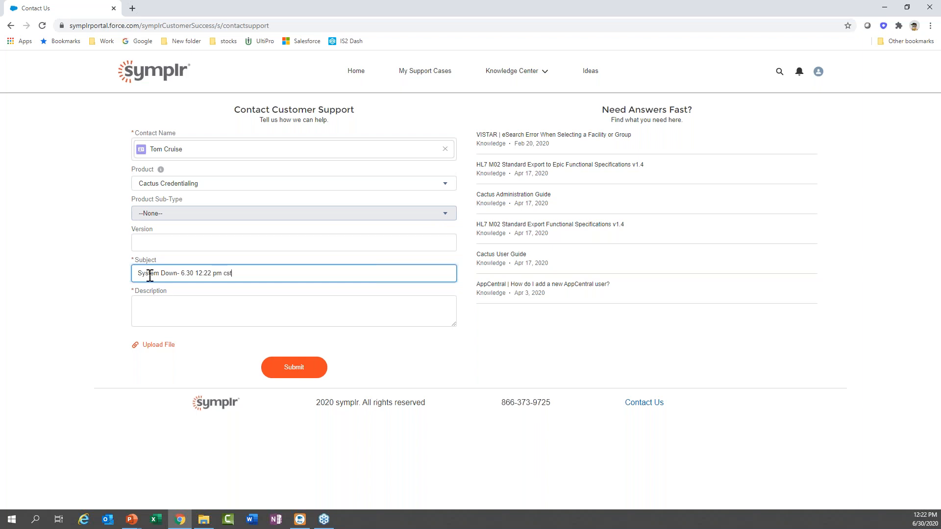
left_click(160, 312)
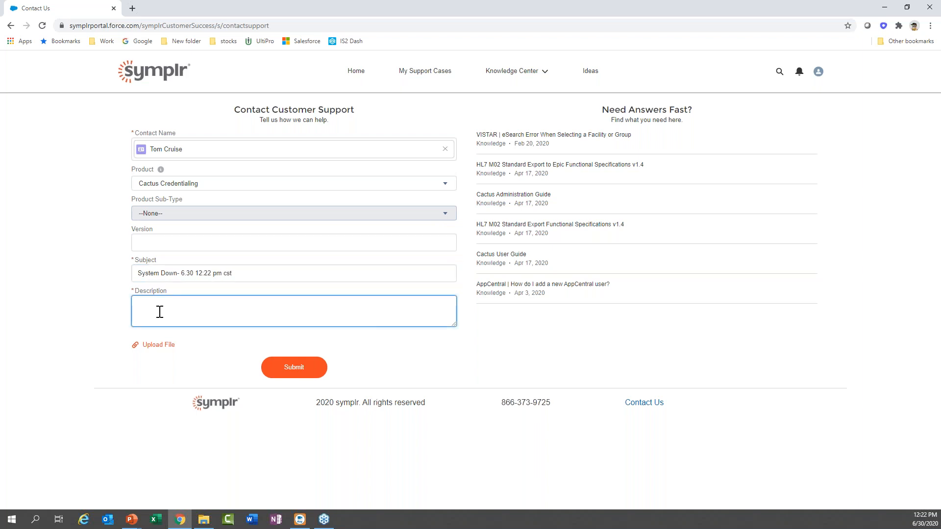
type("System went down ")
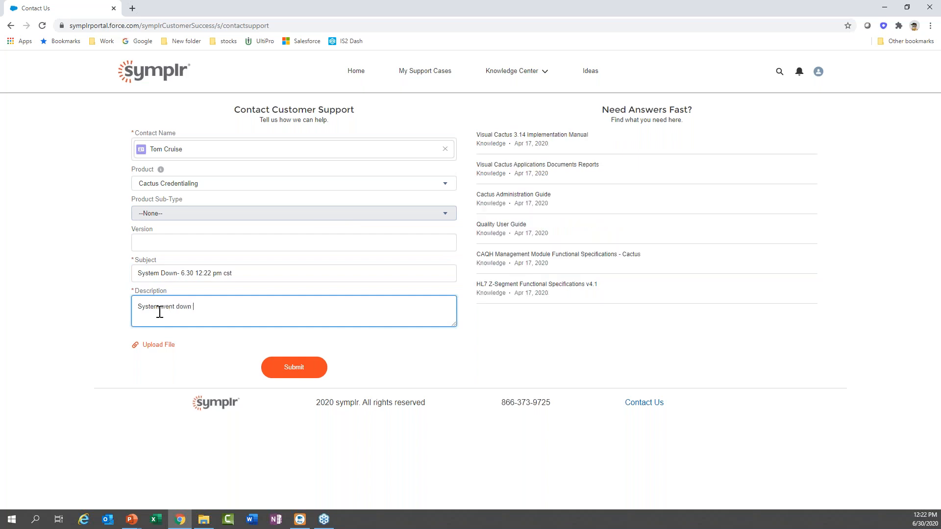
type("at 6")
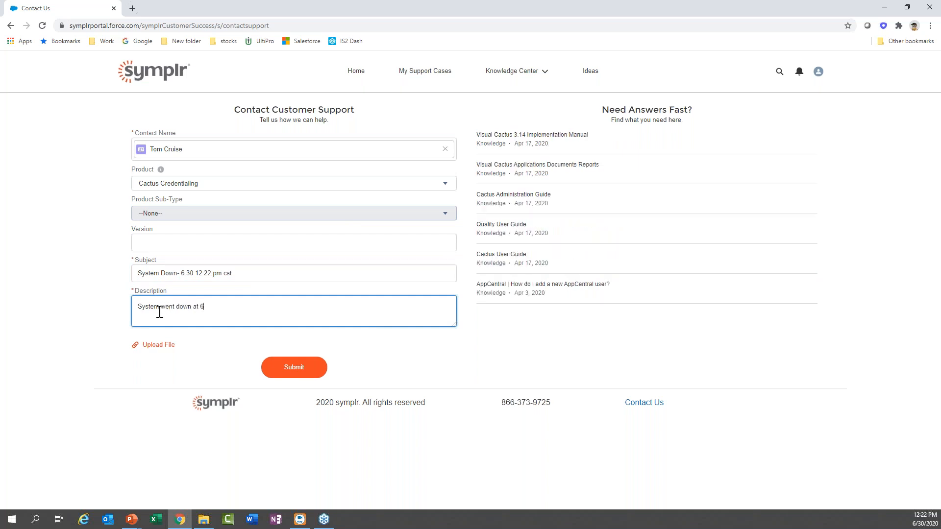
type(".30 12:")
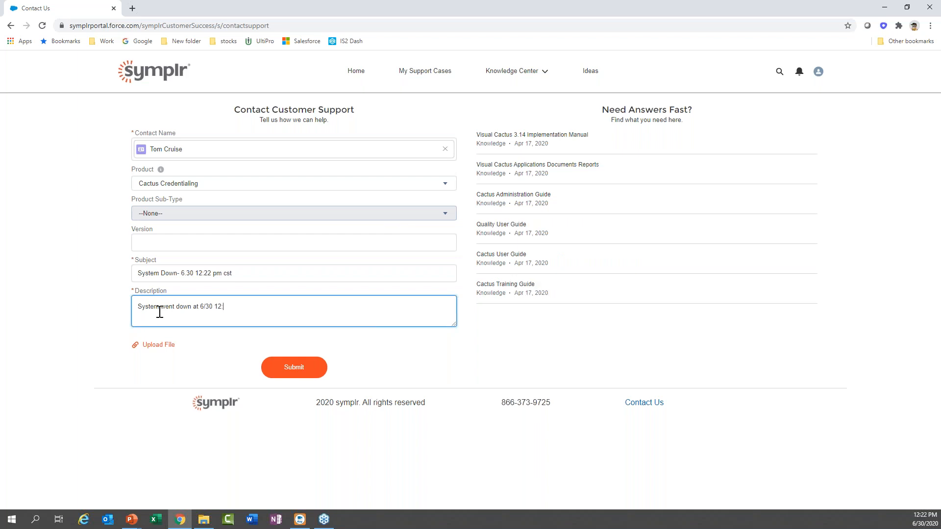
type("22")
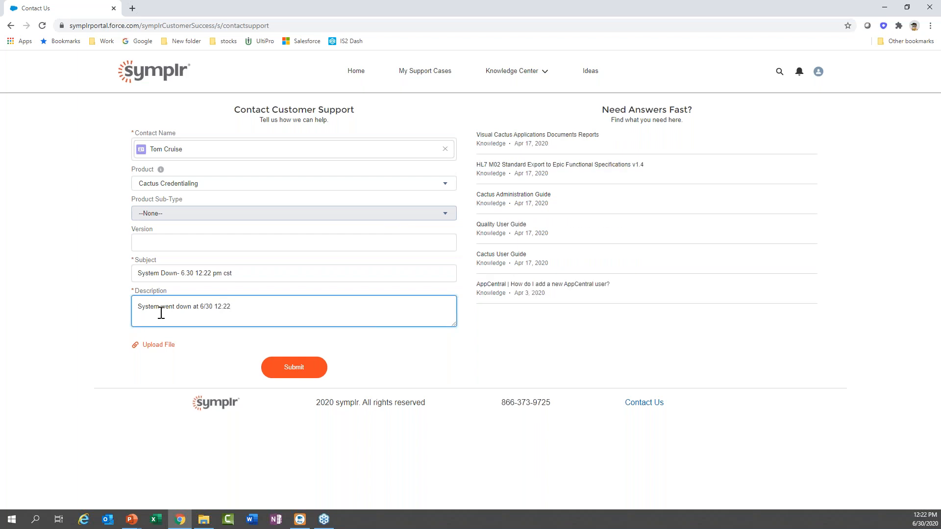
left_click(157, 352)
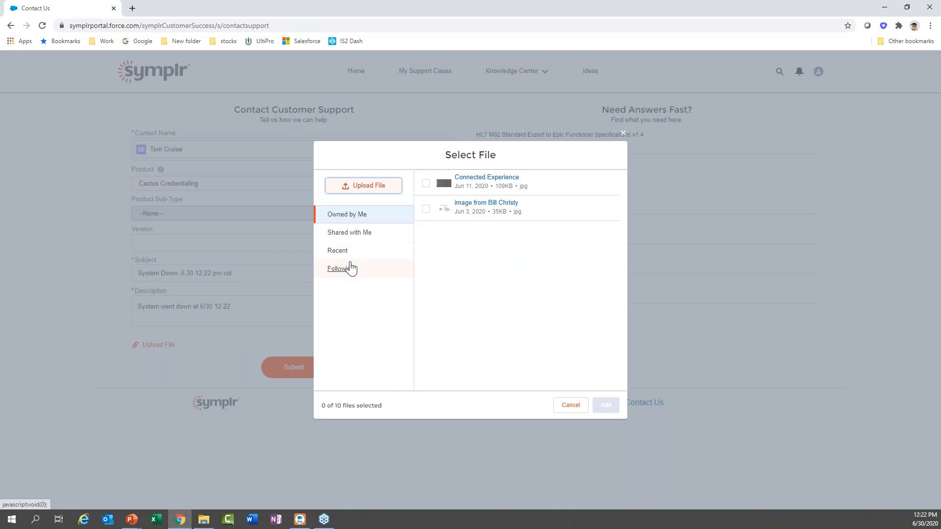
left_click(571, 406)
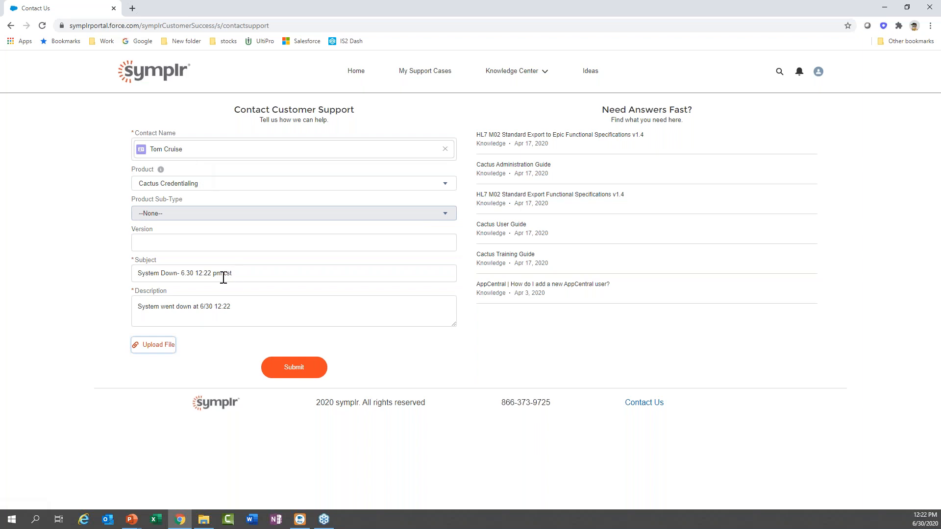
Replace the request subject with 'abms went down' after trying 'abms' and 'caqh', then submit it.
left_click_drag(231, 275, 113, 275)
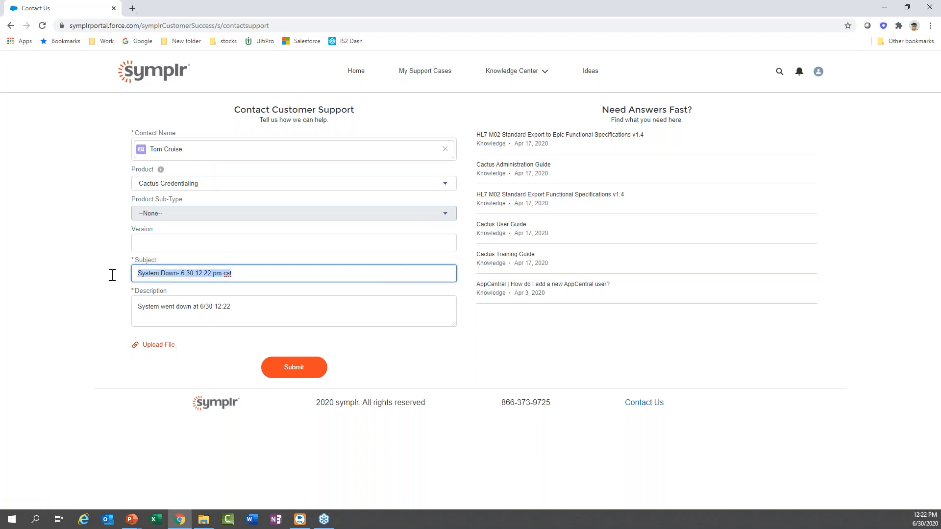
type("abms")
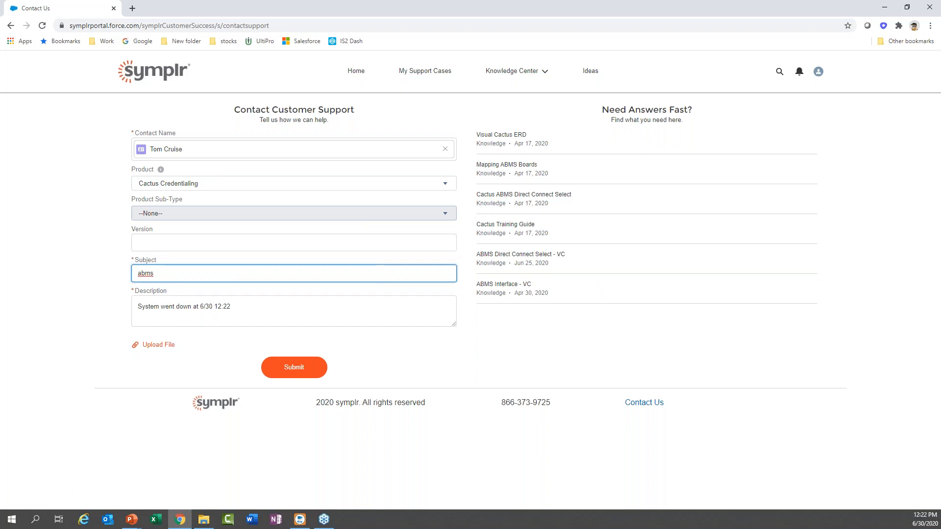
key("BackSpace")
key("BackSpace")
key("BackSpace")
type("caqh")
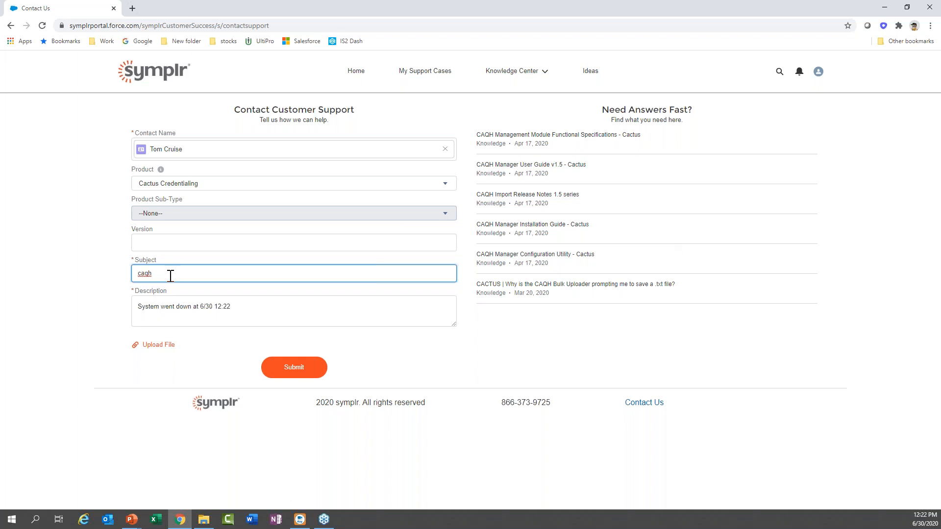
key("BackSpace")
key("BackSpace")
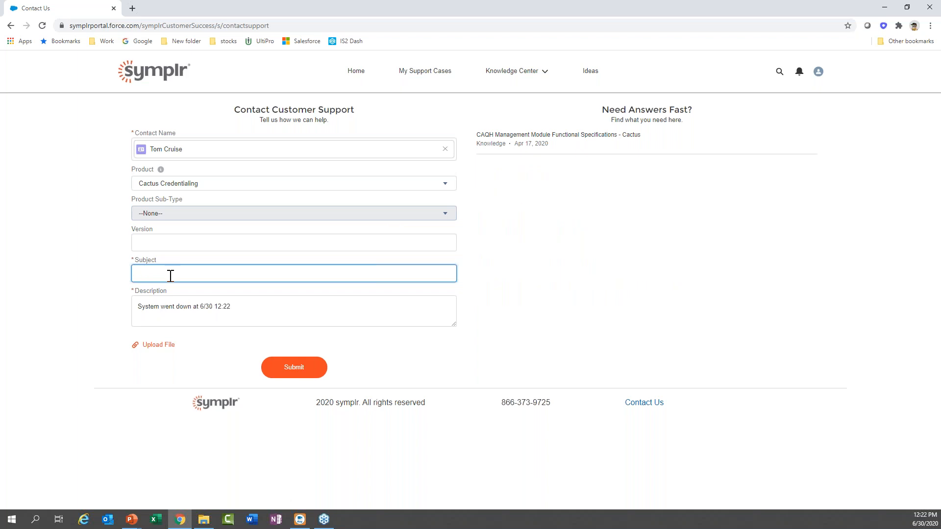
type("abms")
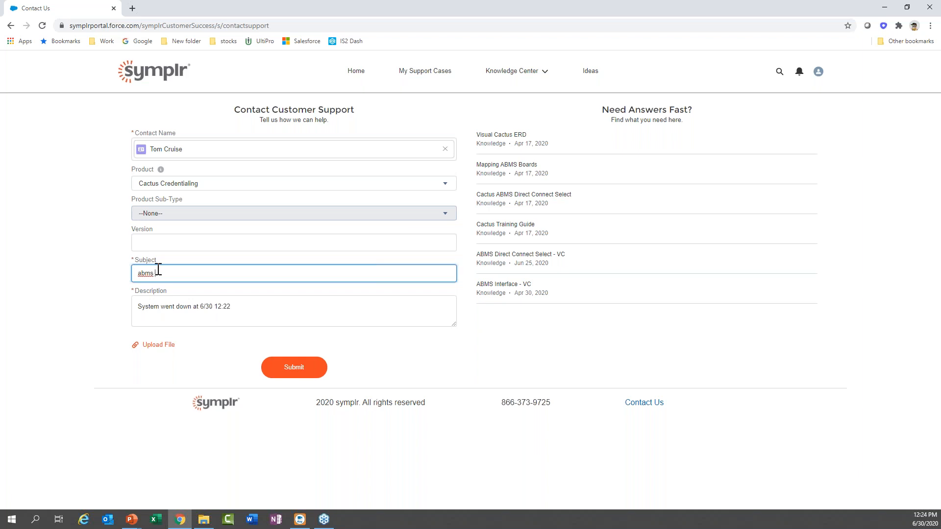
type("nt down")
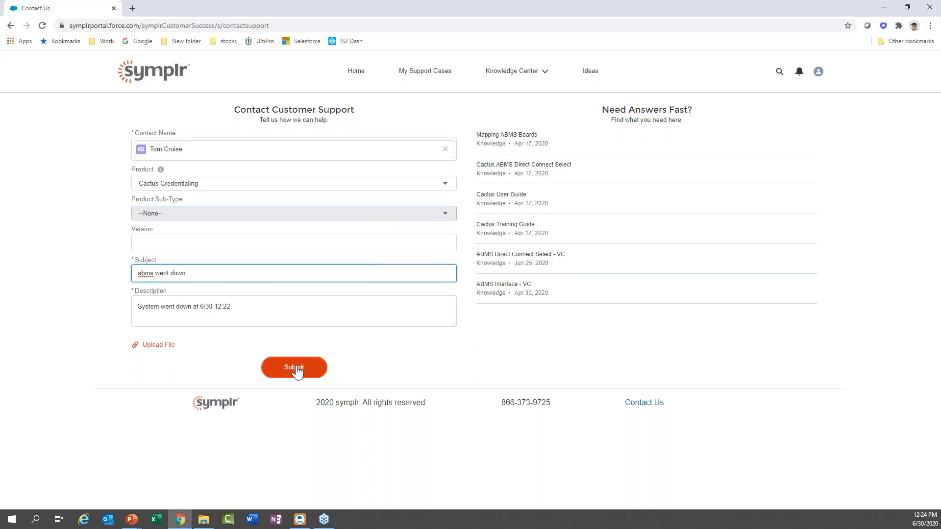
left_click(277, 373)
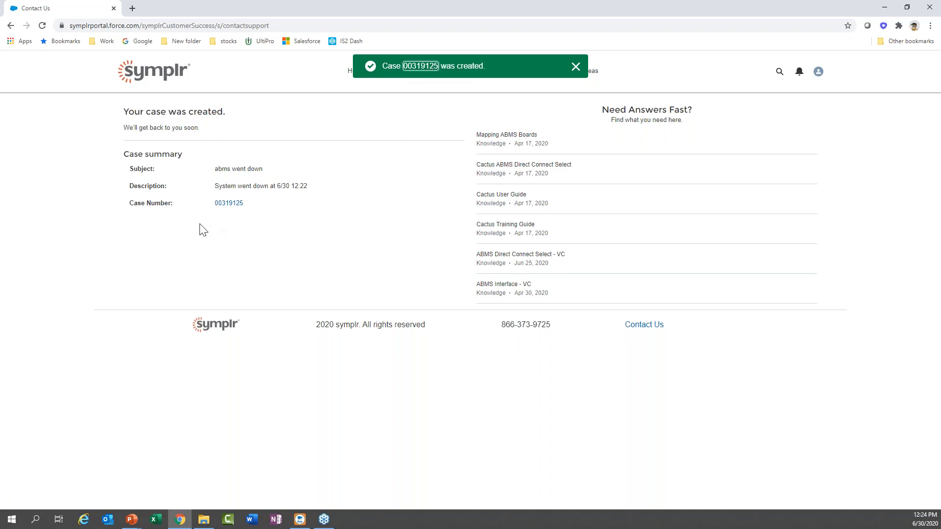
left_click(228, 203)
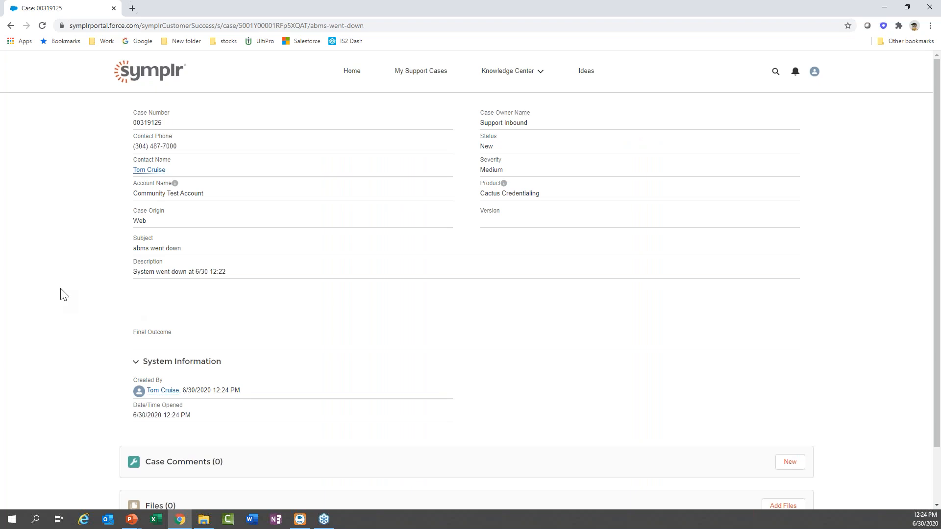
scroll(63, 294, "down", 2)
scroll(64, 294, "up", 2)
scroll(81, 262, "down", 2)
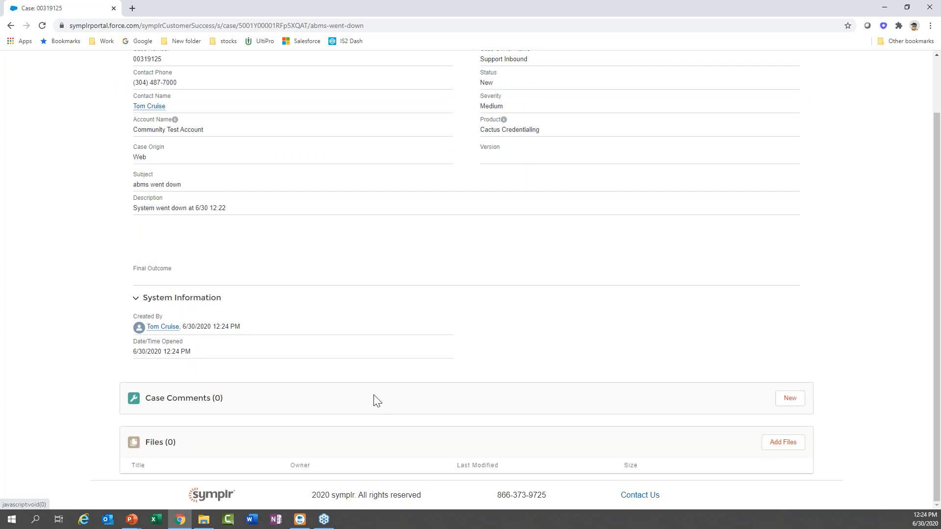
scroll(378, 401, "up", 2)
left_click(416, 76)
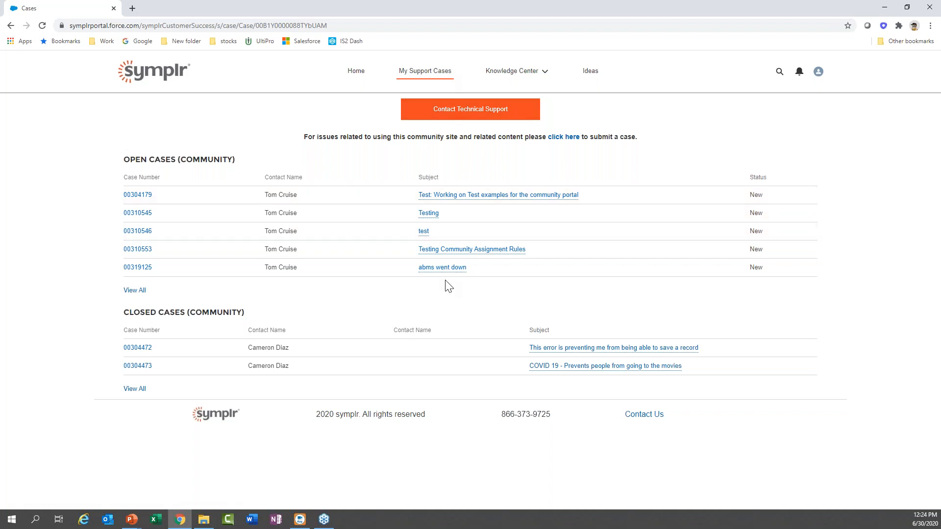
mouse_move(444, 276)
left_click(500, 74)
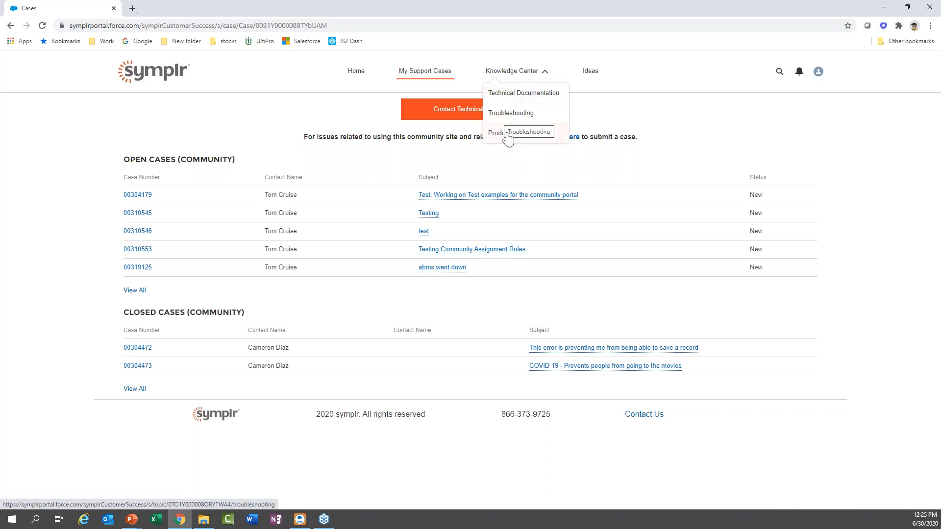
left_click(517, 72)
left_click(518, 76)
left_click(511, 96)
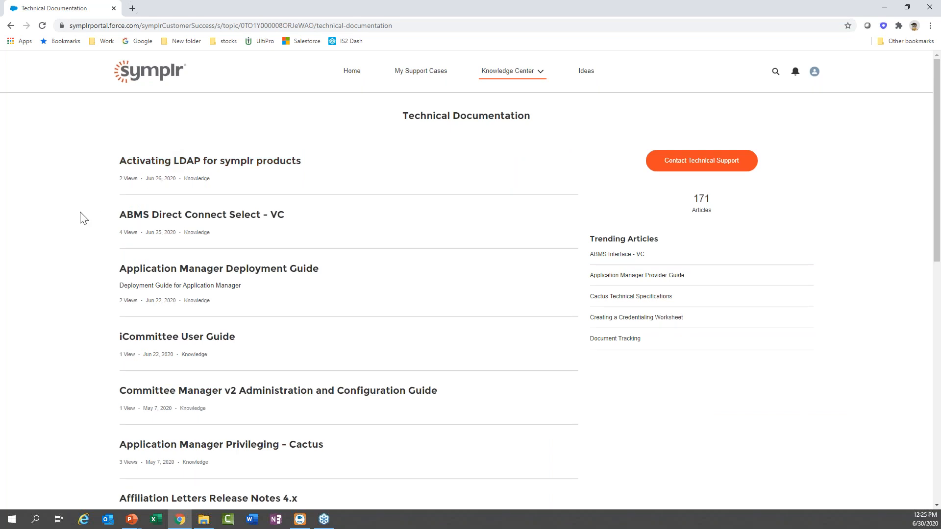
scroll(83, 218, "down", 4)
scroll(83, 218, "down", 1)
scroll(83, 216, "up", 5)
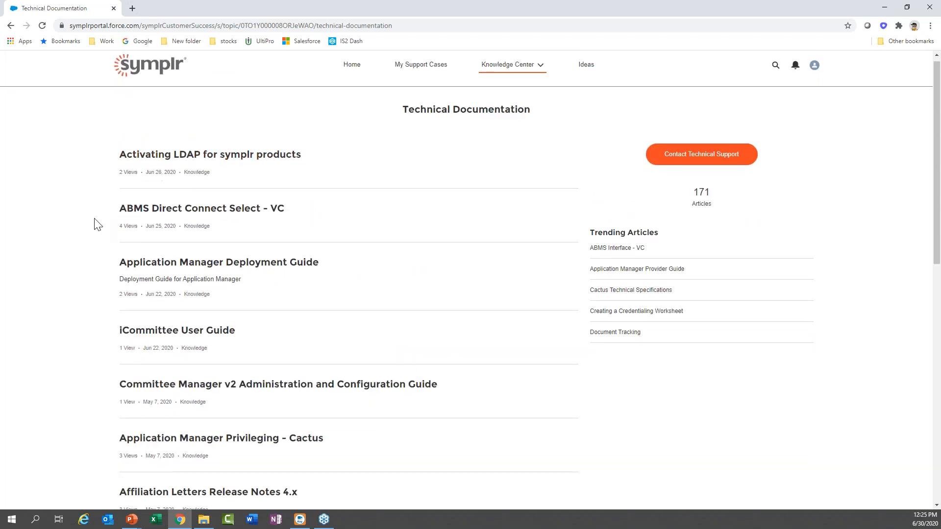
scroll(98, 224, "down", 1)
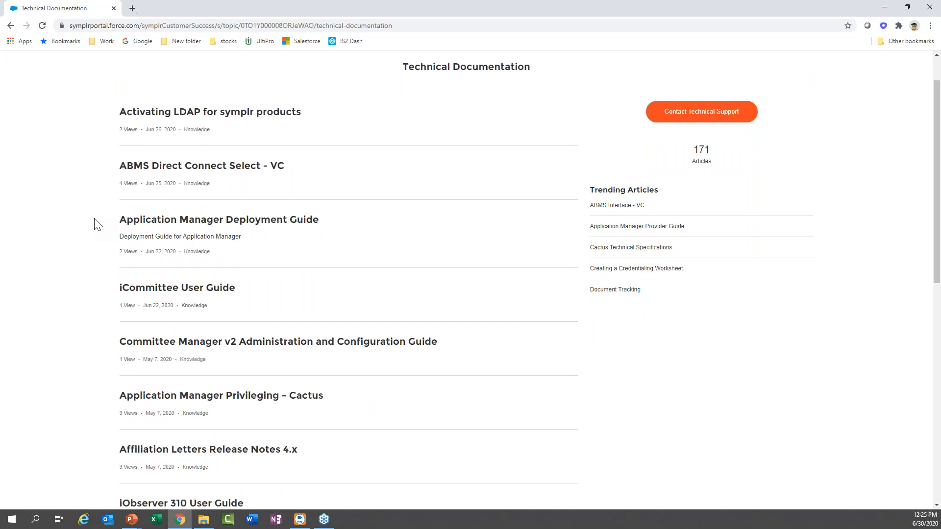
scroll(96, 223, "down", 5)
scroll(95, 224, "up", 6)
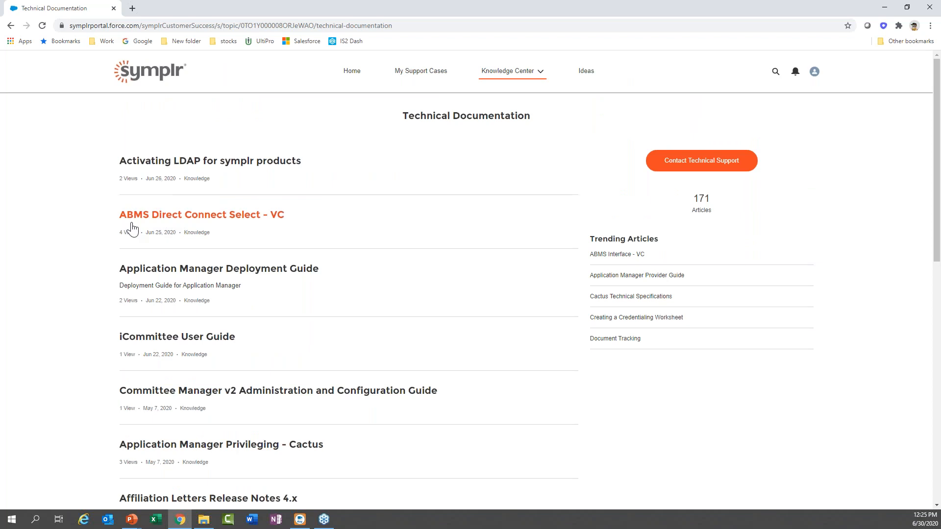
scroll(100, 233, "down", 2)
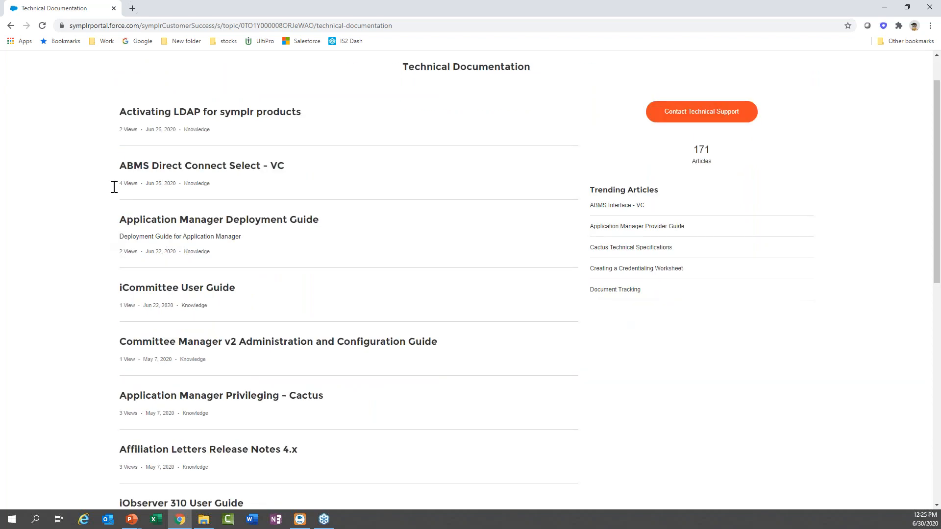
scroll(84, 227, "down", 3)
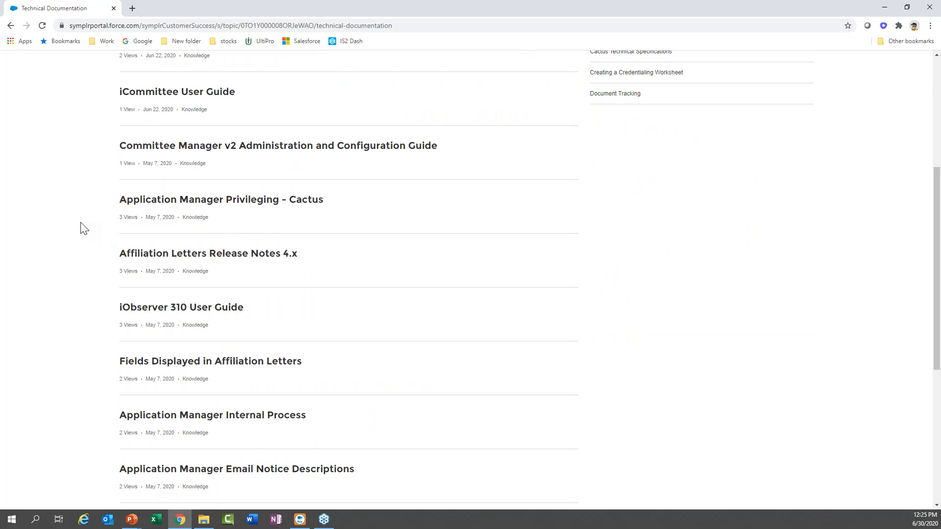
scroll(84, 228, "down", 1)
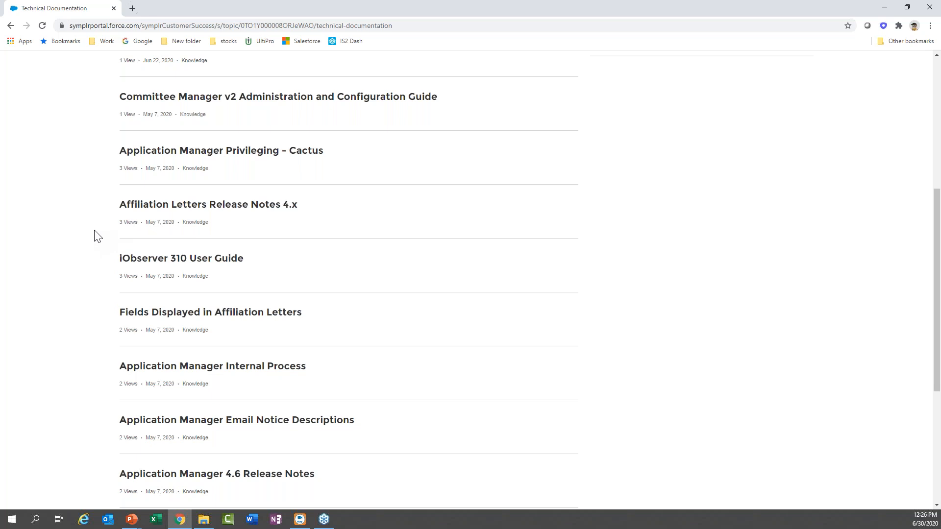
scroll(97, 237, "down", 3)
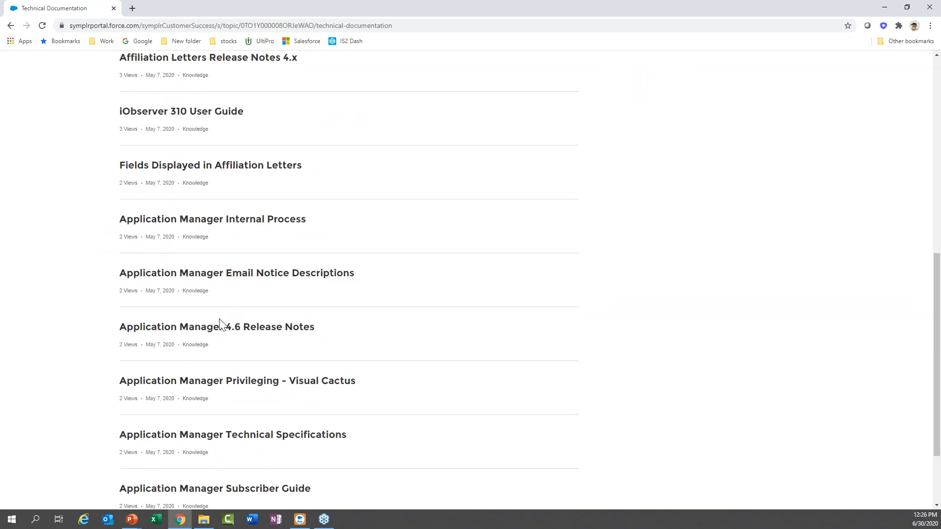
Open the 4.6 Release Notes, return to Technical Documentation, and open Application Manager Privileging - Cactus.
left_click(221, 332)
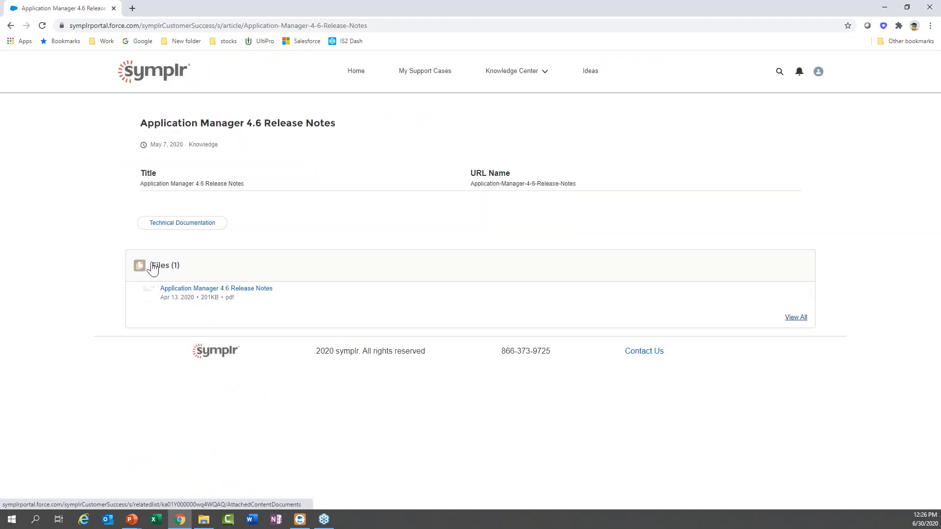
left_click(173, 224)
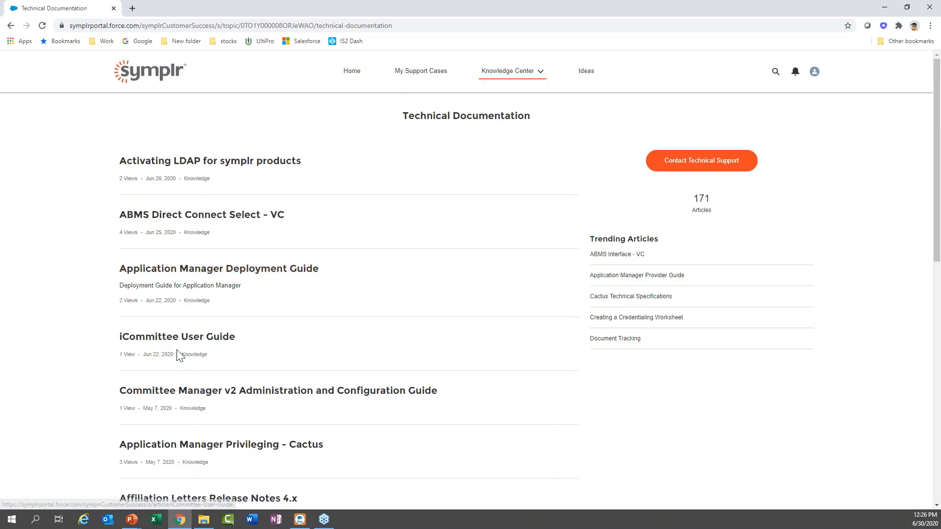
scroll(179, 355, "down", 2)
left_click(176, 353)
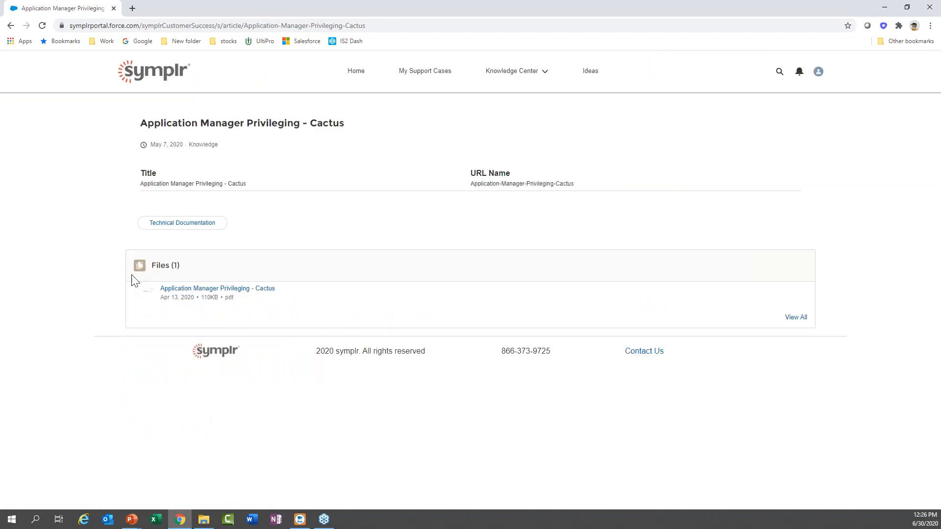
Preview the article's PDF through page 5, Privilege Request Form Options, then close it.
left_click(187, 293)
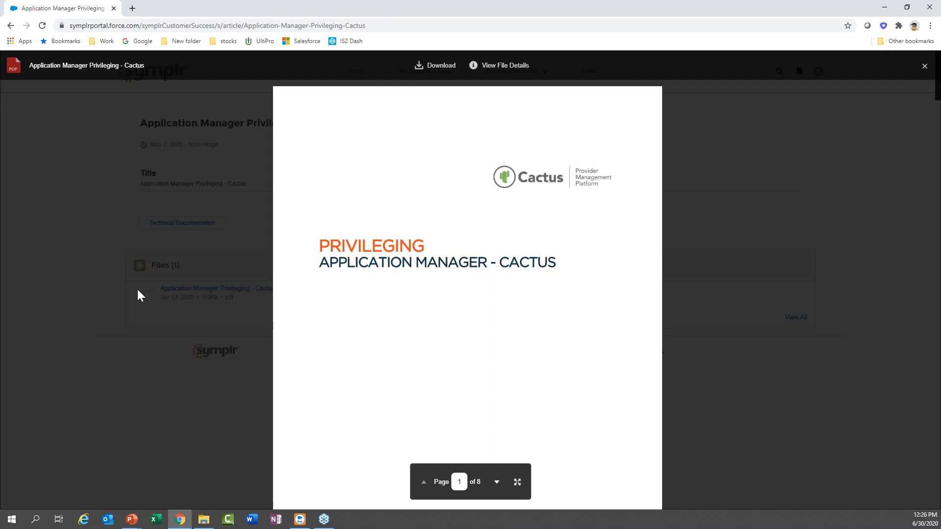
left_click(496, 482)
left_click(496, 482)
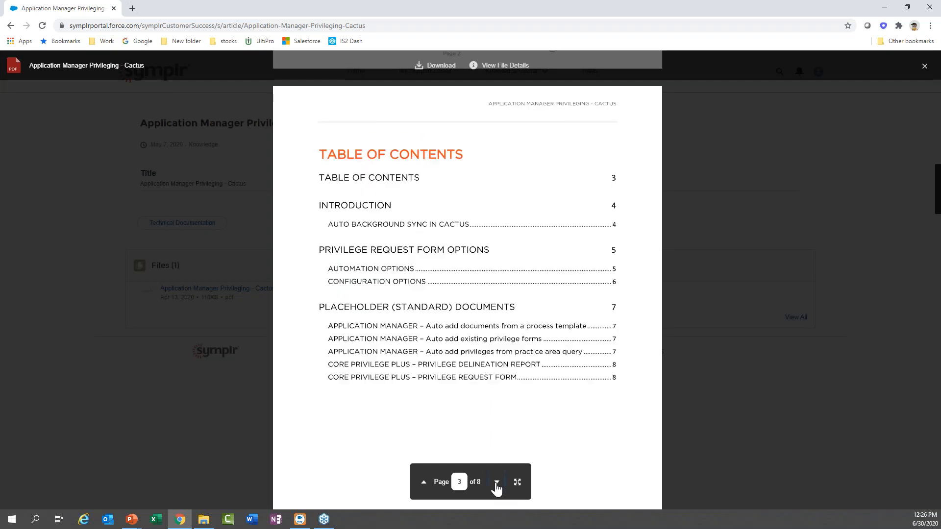
left_click(496, 483)
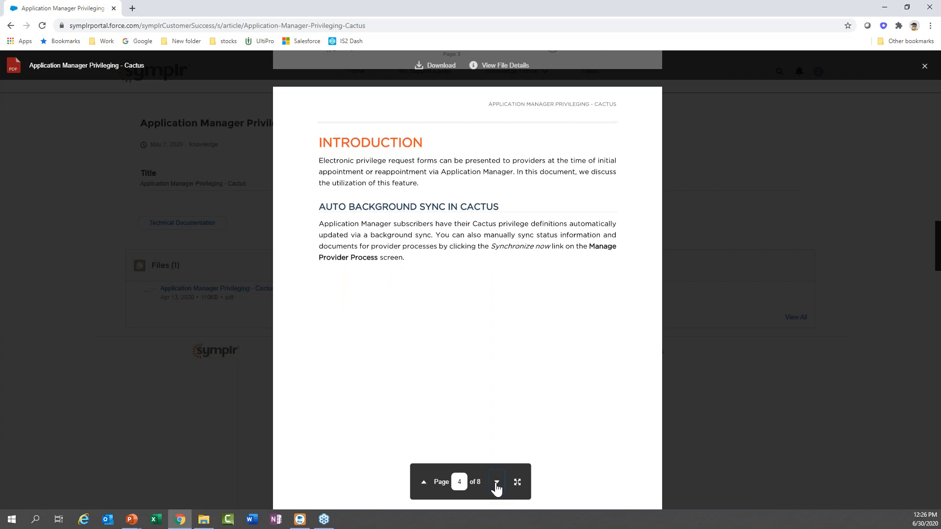
left_click(497, 482)
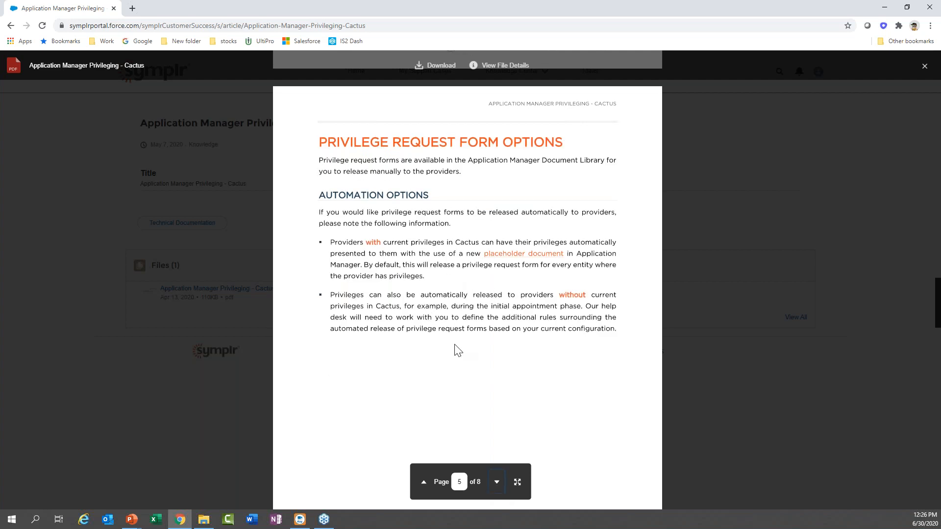
left_click(924, 67)
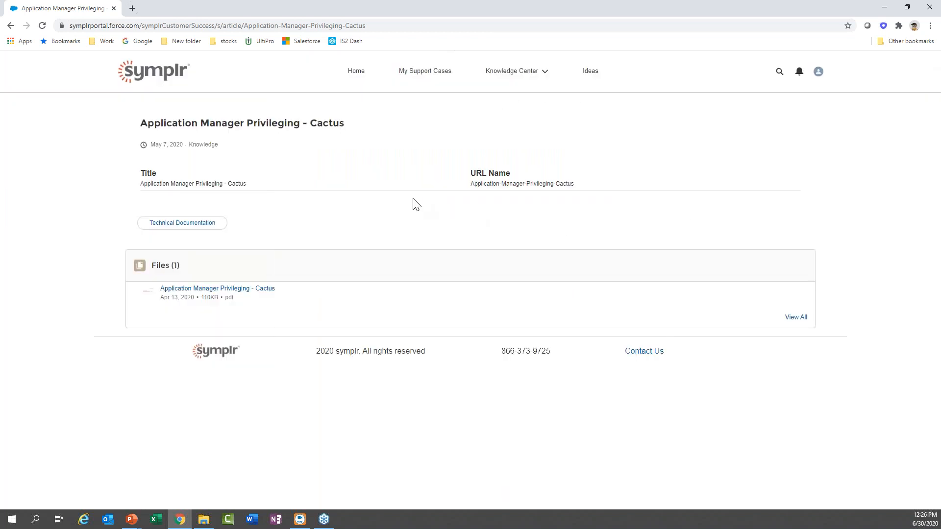
left_click(508, 74)
Go to Technical Documentation and scroll its 171-article list down and back up.
left_click(509, 97)
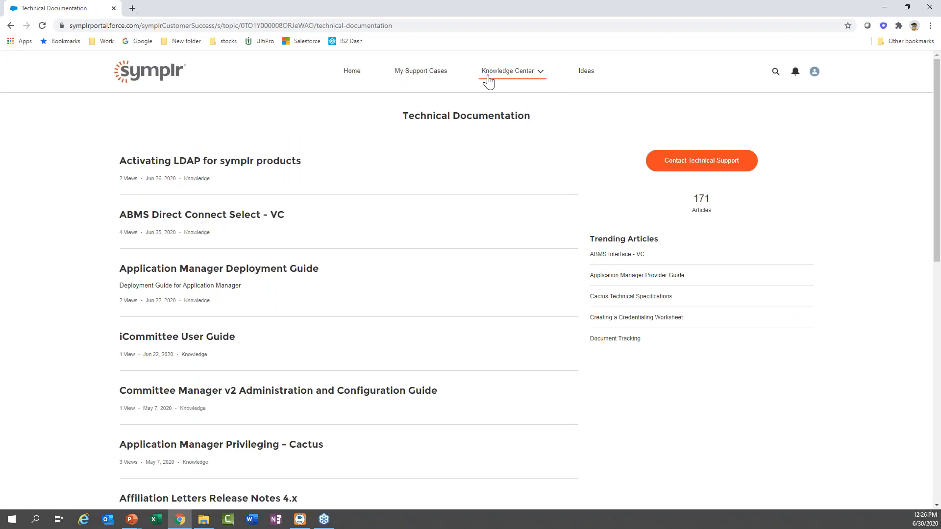
scroll(52, 252, "down", 1)
scroll(51, 251, "up", 1)
scroll(581, 195, "down", 5)
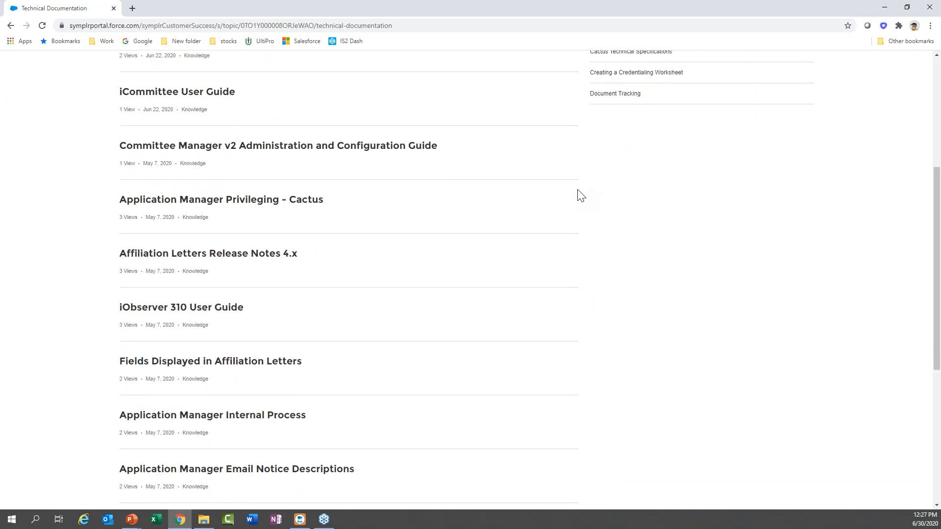
scroll(581, 195, "up", 4)
scroll(580, 195, "up", 1)
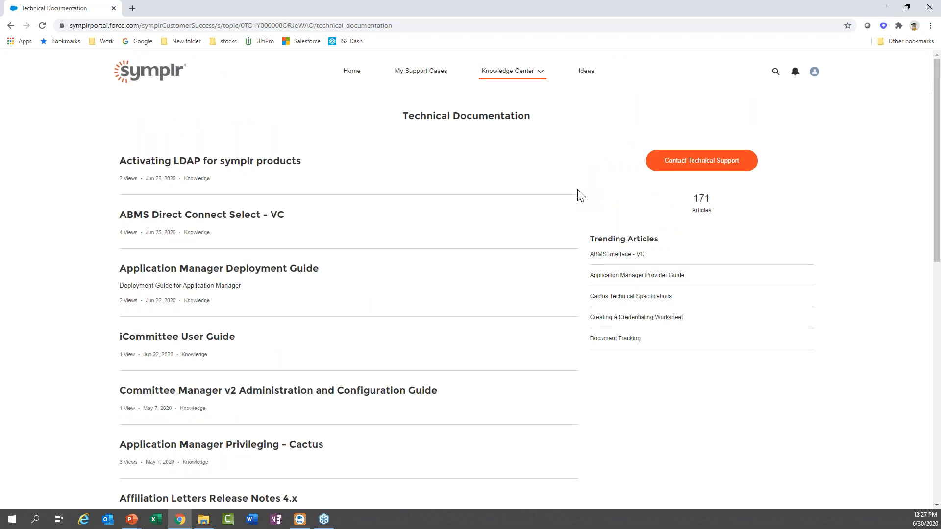
Switch the Knowledge Center to Troubleshooting, listing 45 AppCentral and CACTUS articles.
left_click(539, 73)
left_click(530, 115)
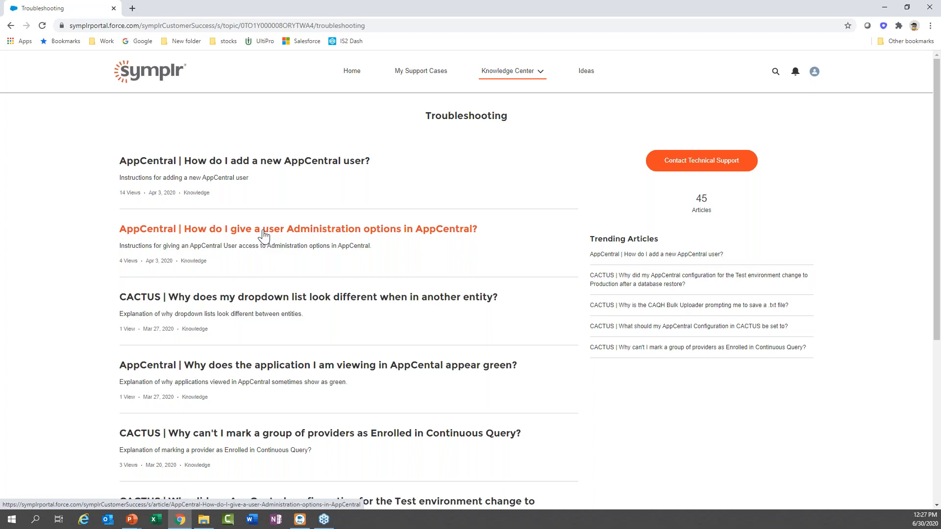
left_click(531, 74)
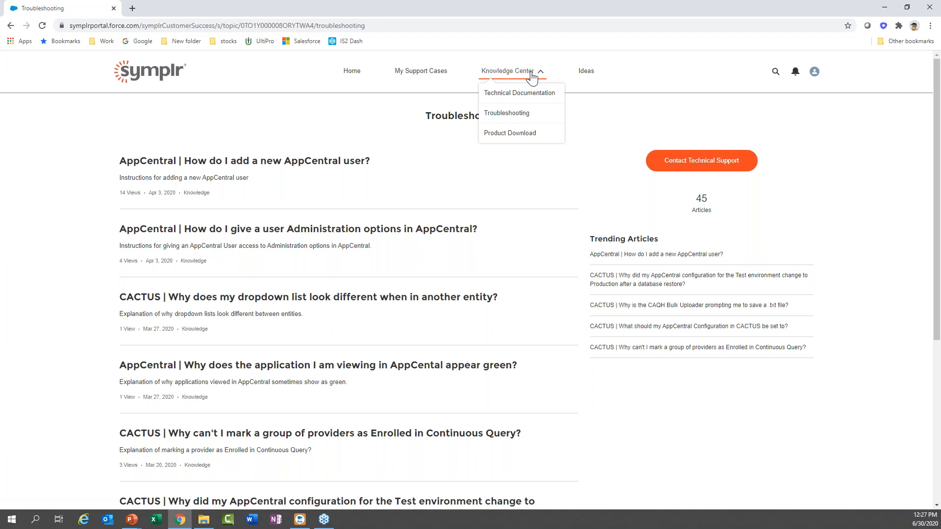
Go to the Knowledge Center's Product Download topic.
left_click(521, 133)
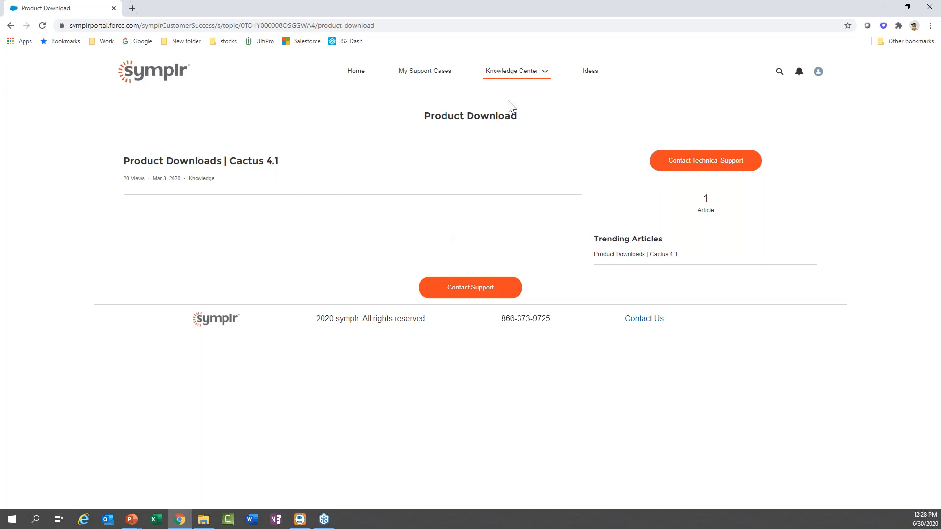
Show the Ideas board, led by a 103-vote Cactus suggestion.
left_click(587, 75)
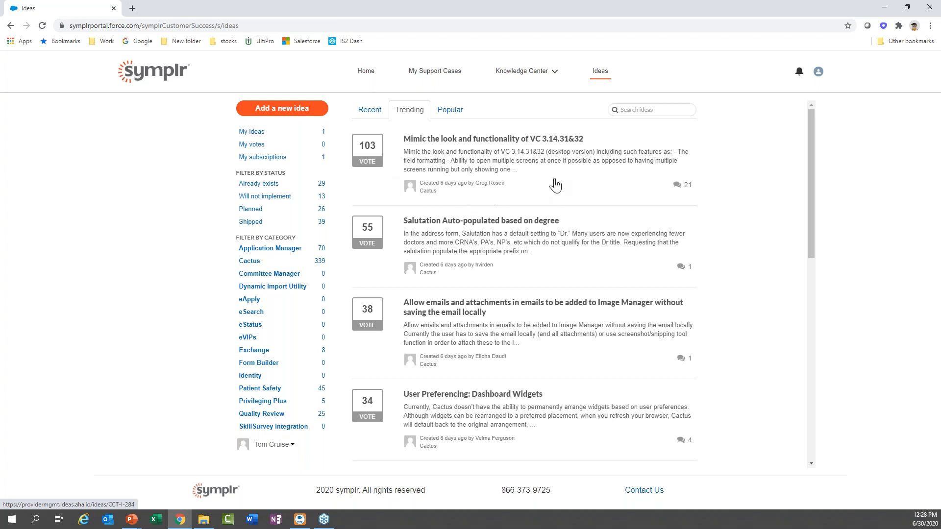
Open the 103-vote 'Mimic the look and functionality of VC 3.14.31&32' idea and scroll through it.
left_click(680, 190)
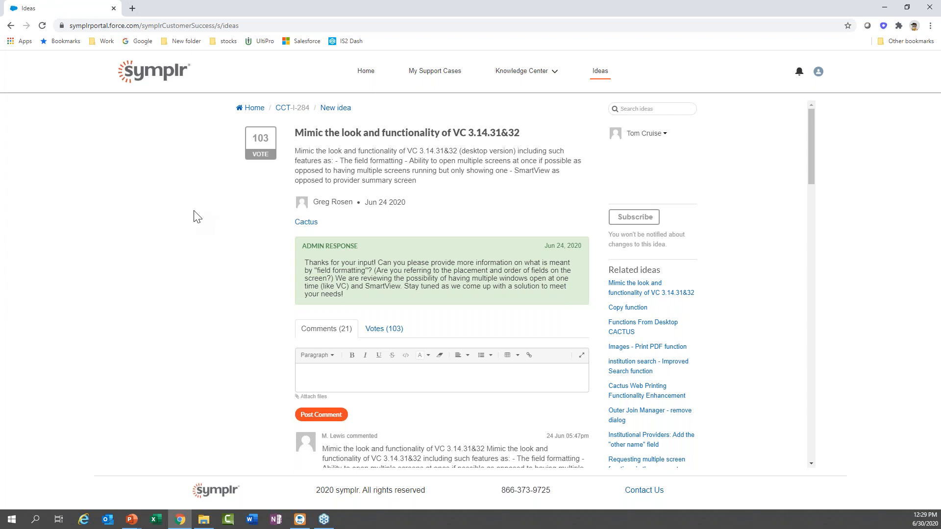
scroll(196, 216, "down", 2)
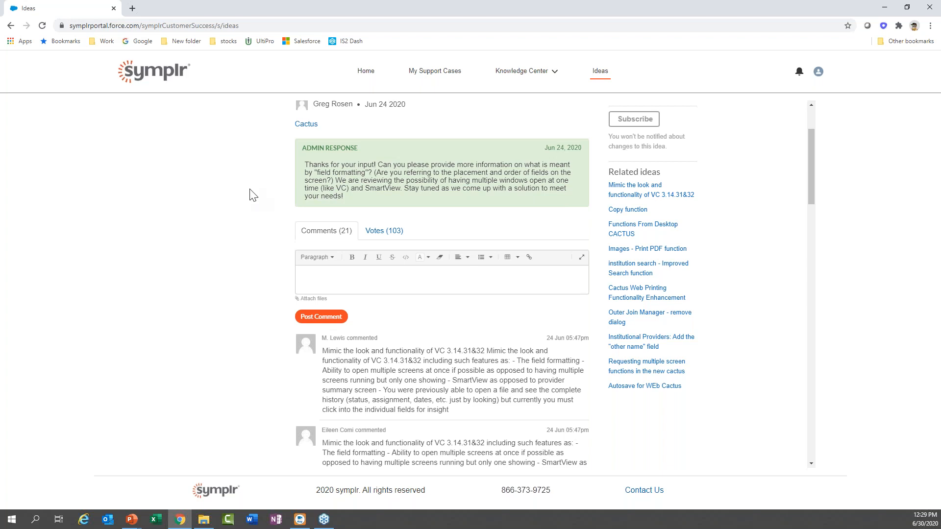
scroll(250, 199, "down", 3)
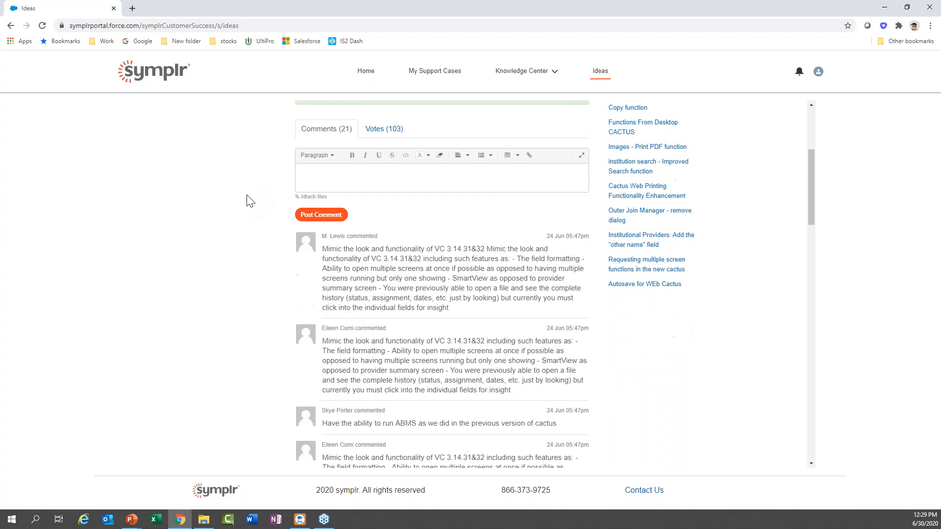
scroll(249, 201, "down", 1)
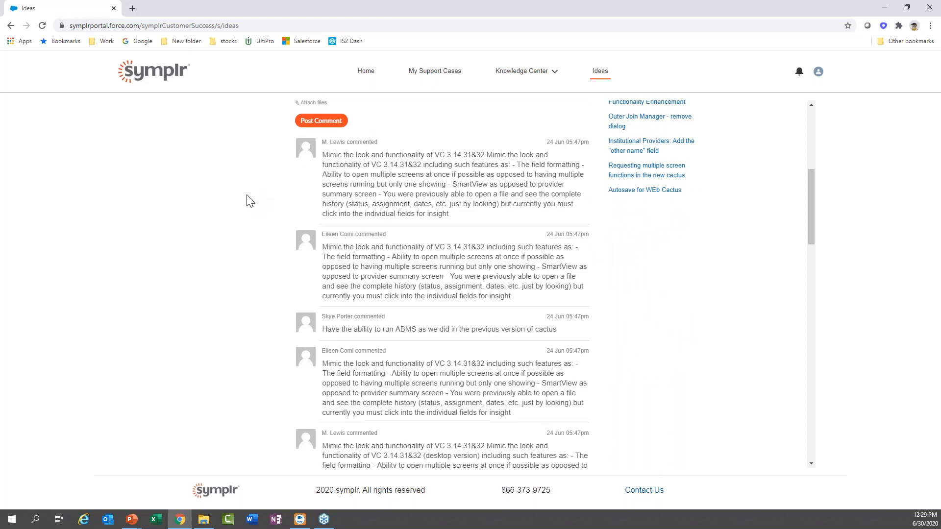
scroll(250, 201, "down", 1)
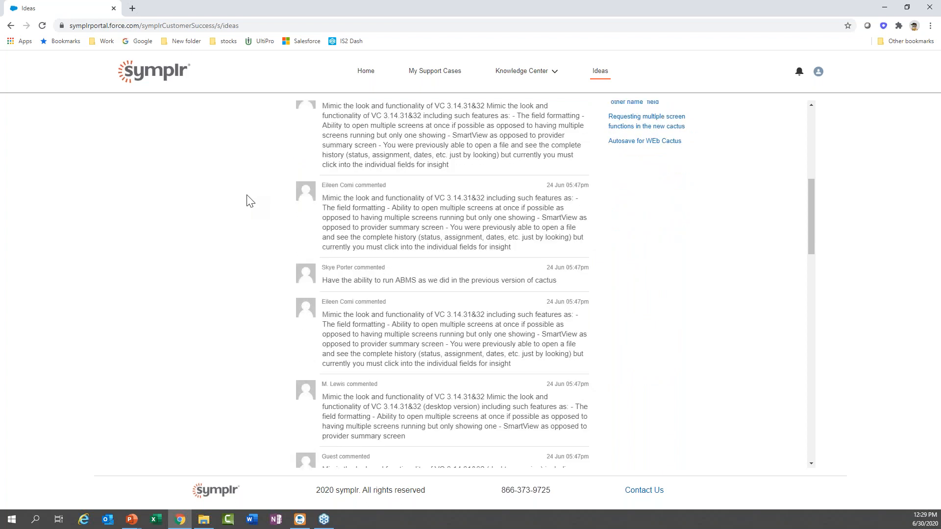
scroll(248, 200, "up", 8)
scroll(249, 200, "down", 4)
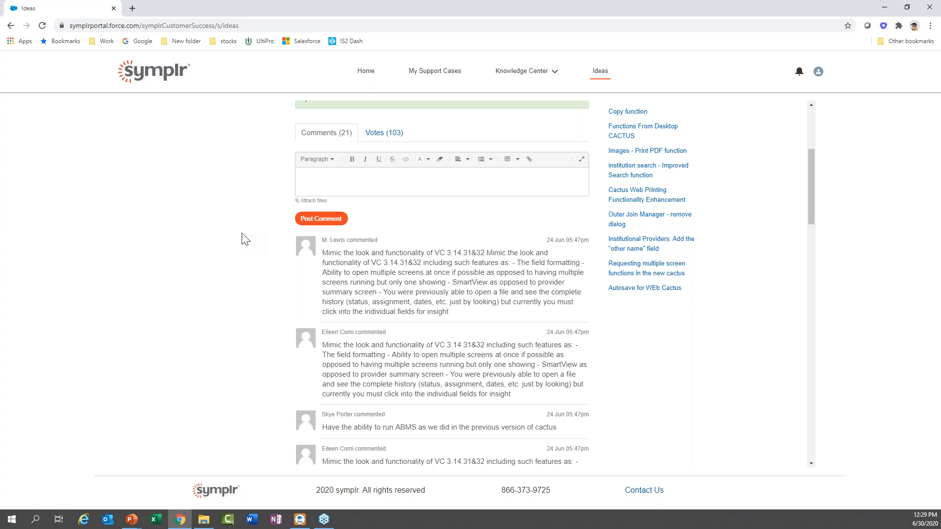
scroll(245, 239, "down", 1)
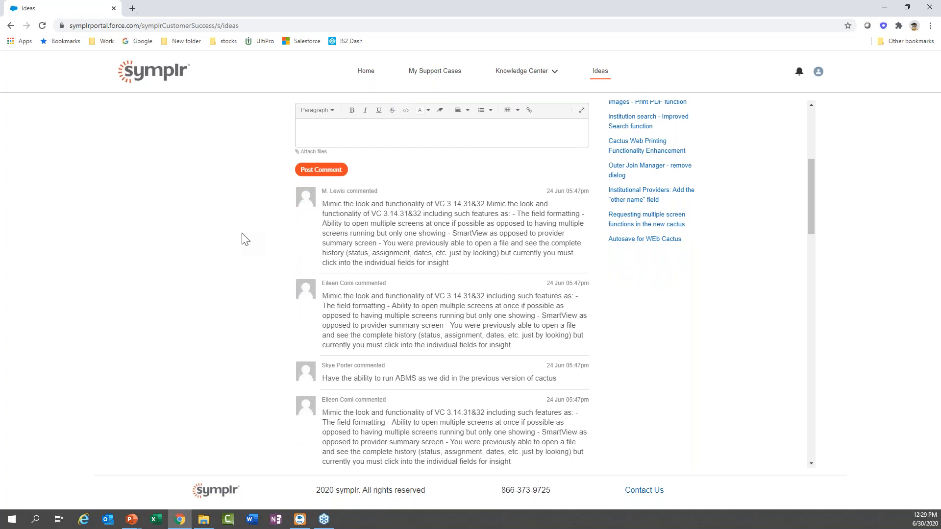
scroll(245, 239, "down", 5)
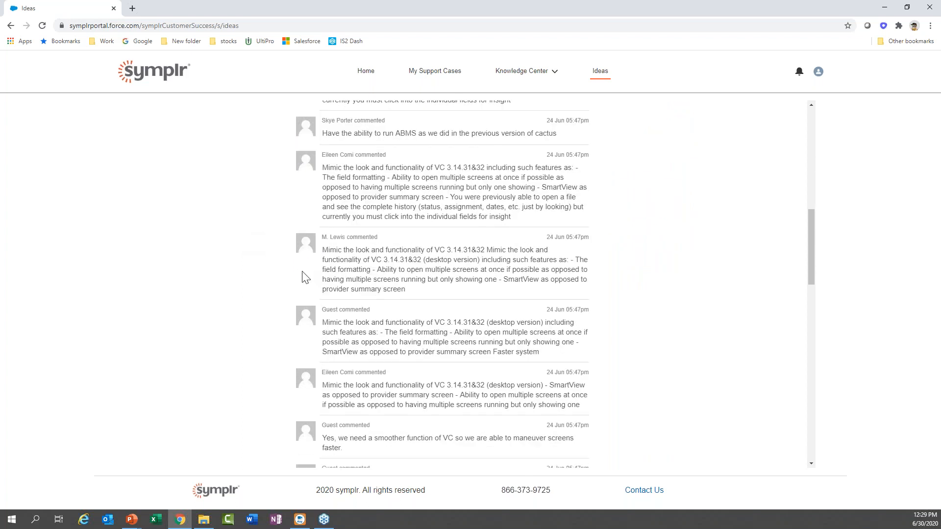
scroll(245, 266, "up", 5)
scroll(245, 266, "up", 5)
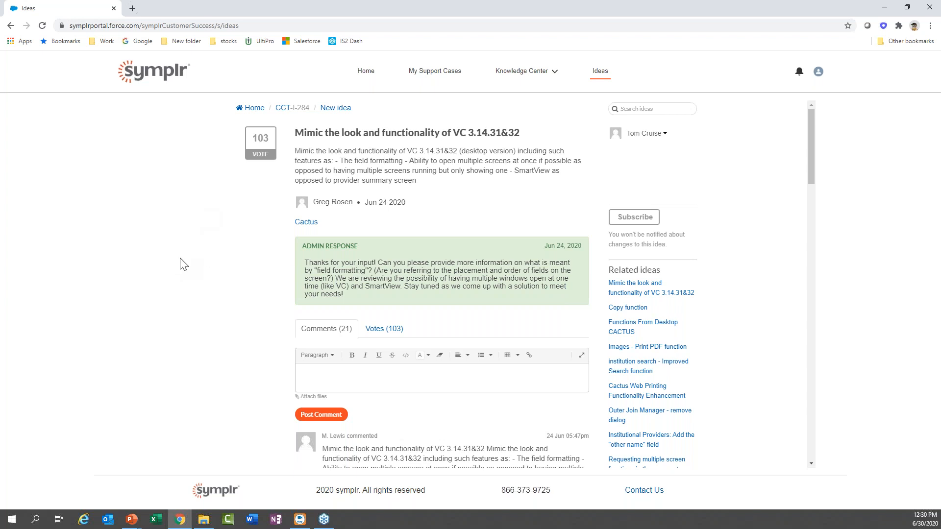
scroll(188, 264, "down", 2)
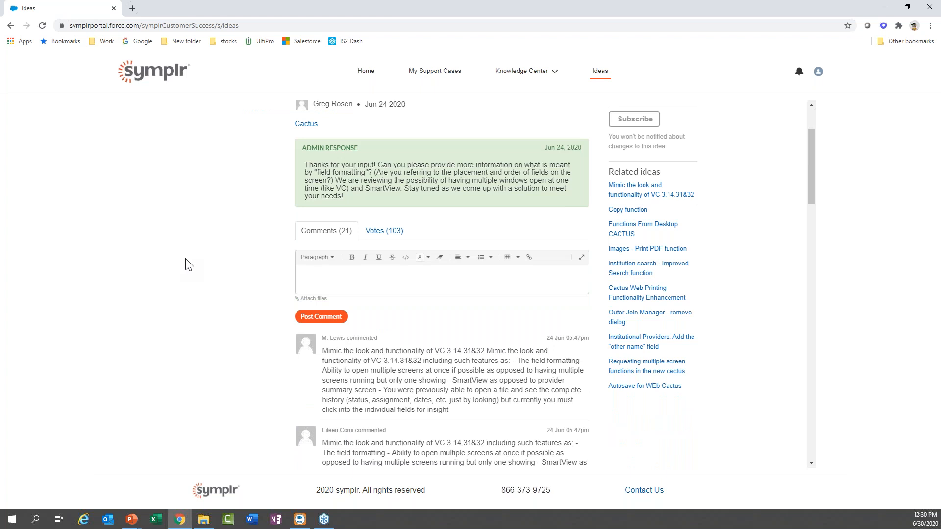
scroll(189, 263, "down", 2)
scroll(188, 263, "up", 2)
left_click(378, 240)
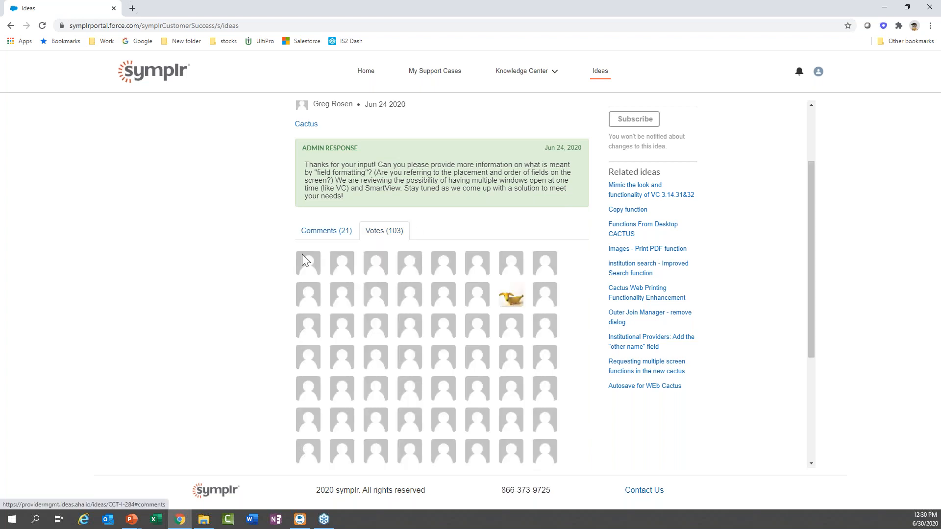
scroll(278, 335, "down", 4)
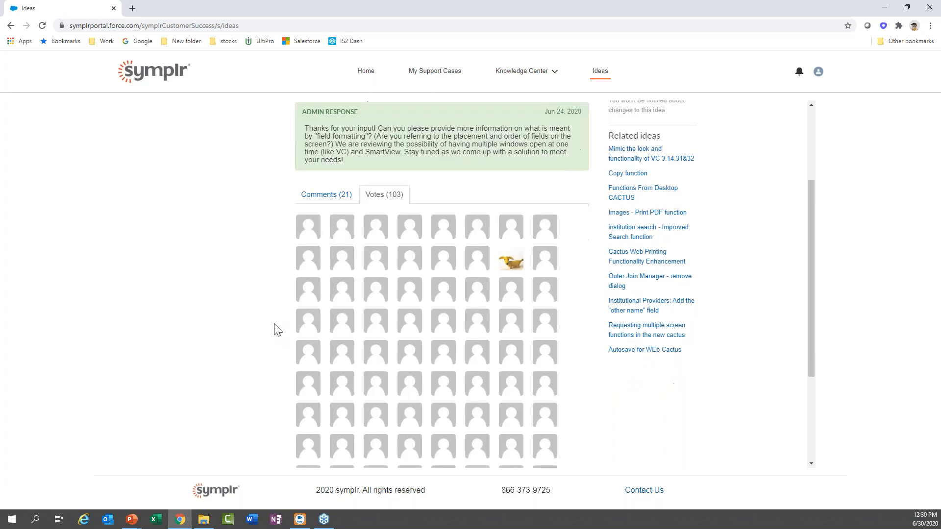
scroll(278, 330, "up", 2)
scroll(278, 330, "up", 4)
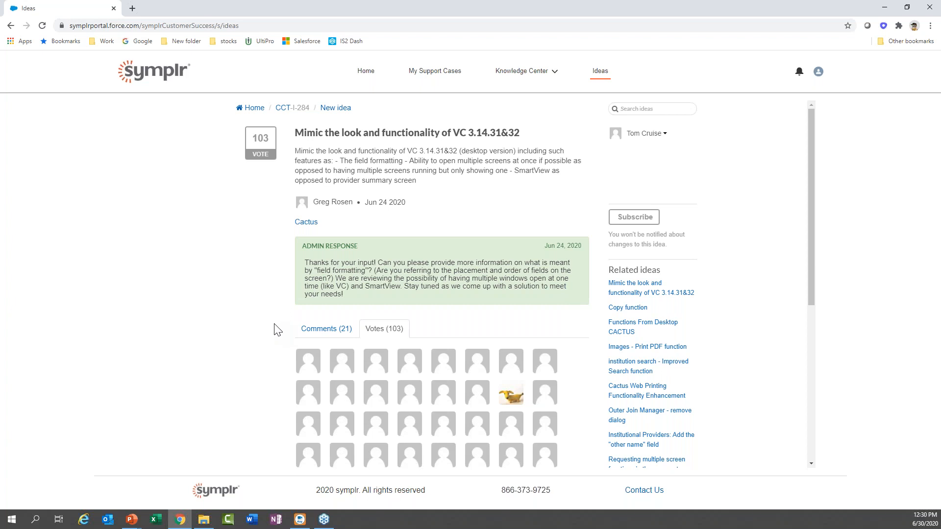
Return to all ideas, then vote for and withdraw the vote on the Salutation Auto-populated idea.
left_click(600, 72)
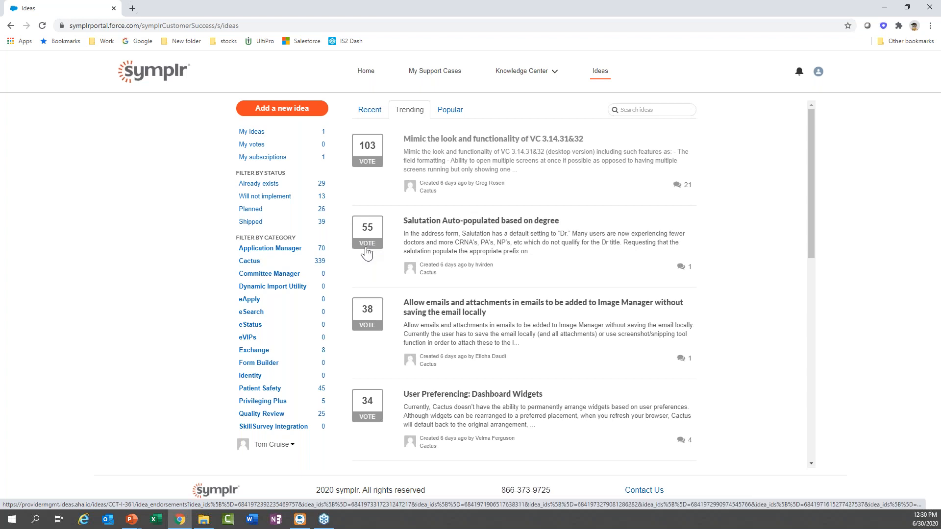
left_click(367, 252)
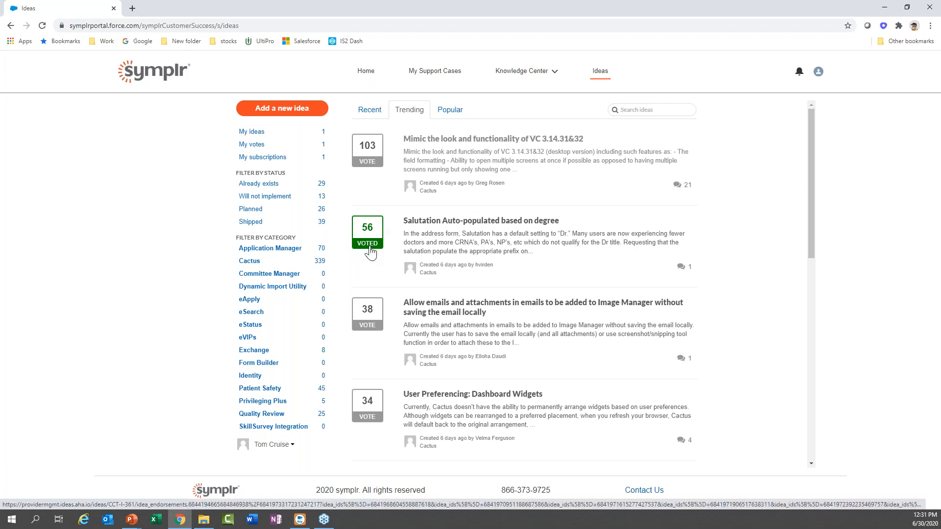
left_click(368, 245)
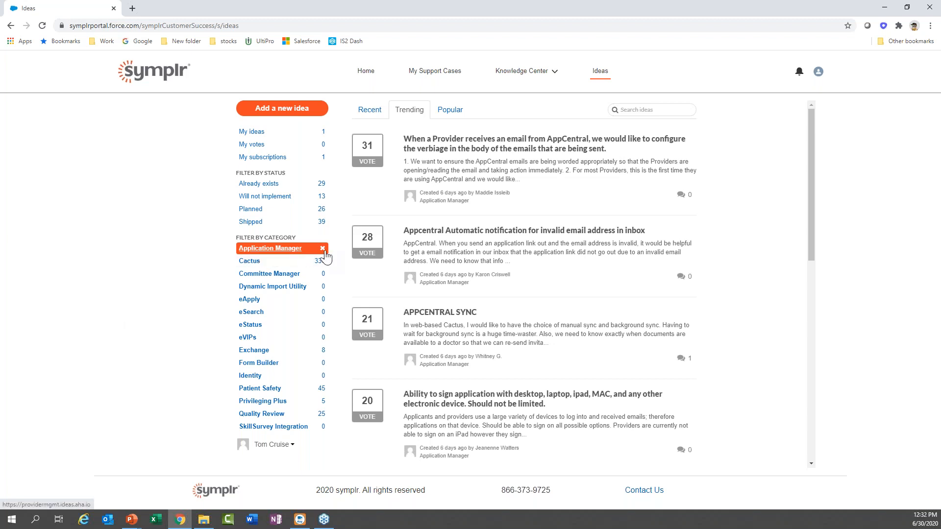
Draft an Application Manager idea 'Optical Character Regognition for drivers license to populate' for All Product Users.
left_click(272, 110)
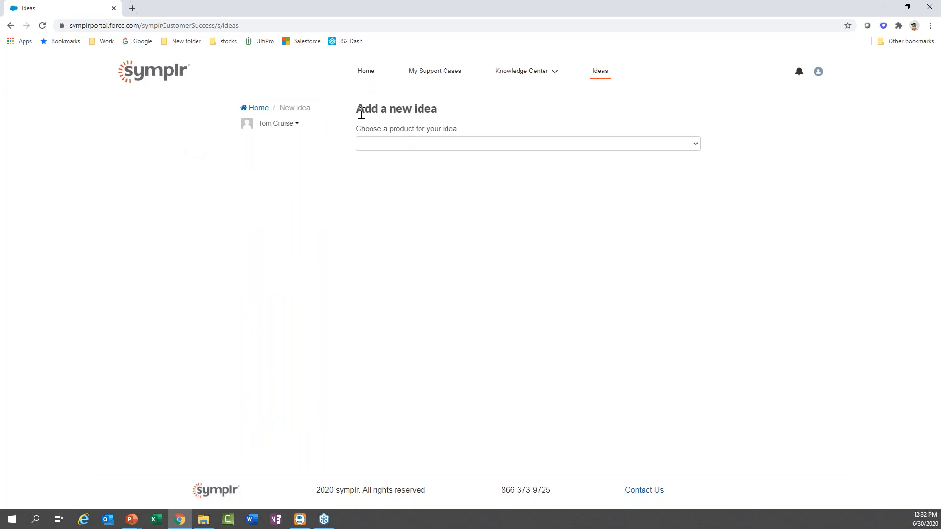
left_click(503, 147)
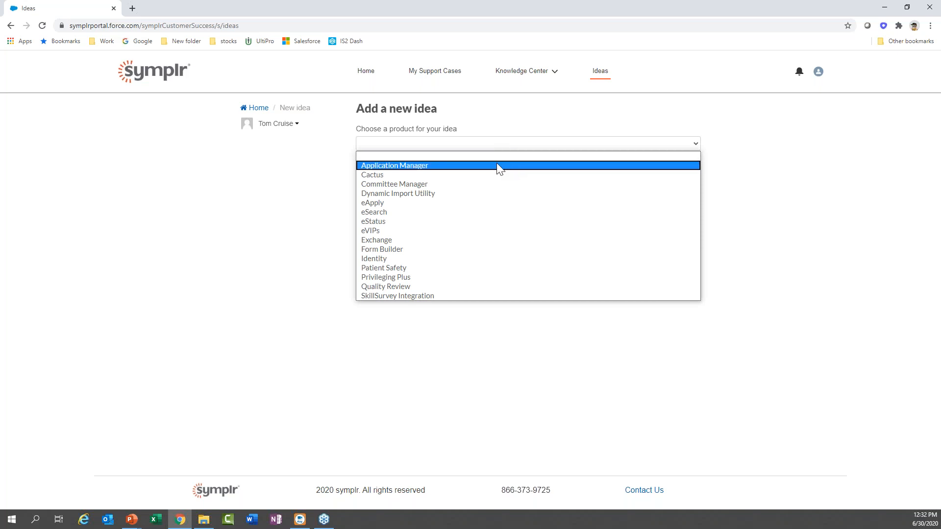
left_click(499, 167)
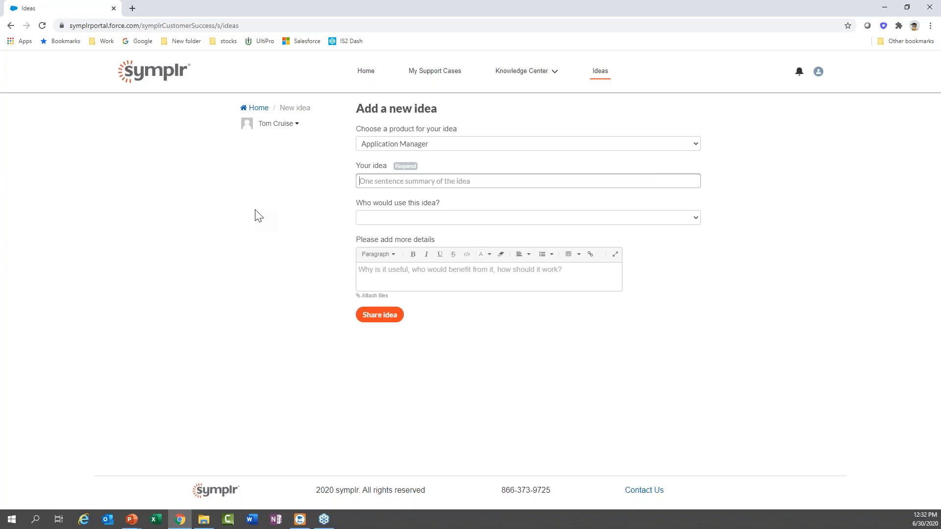
type("Optical Character Reg")
type("ognition for drivers license to p")
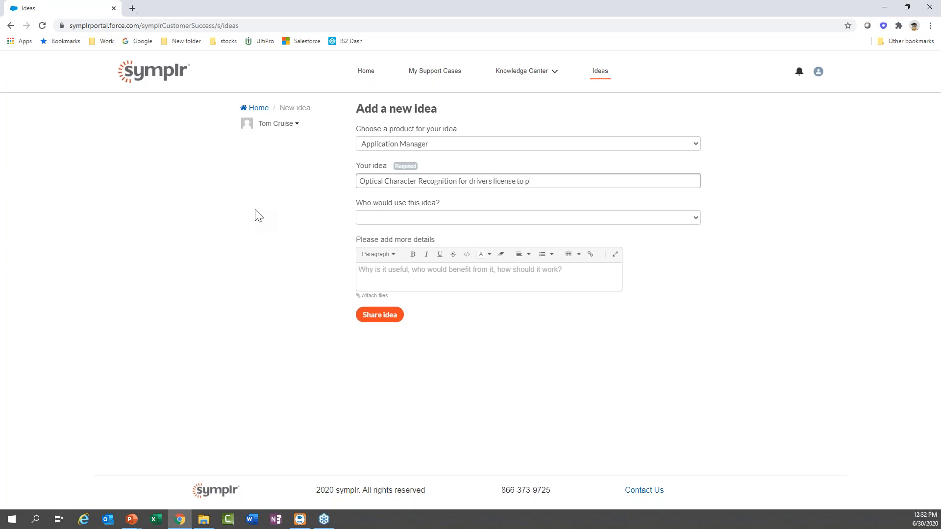
type("opulate")
left_click(399, 222)
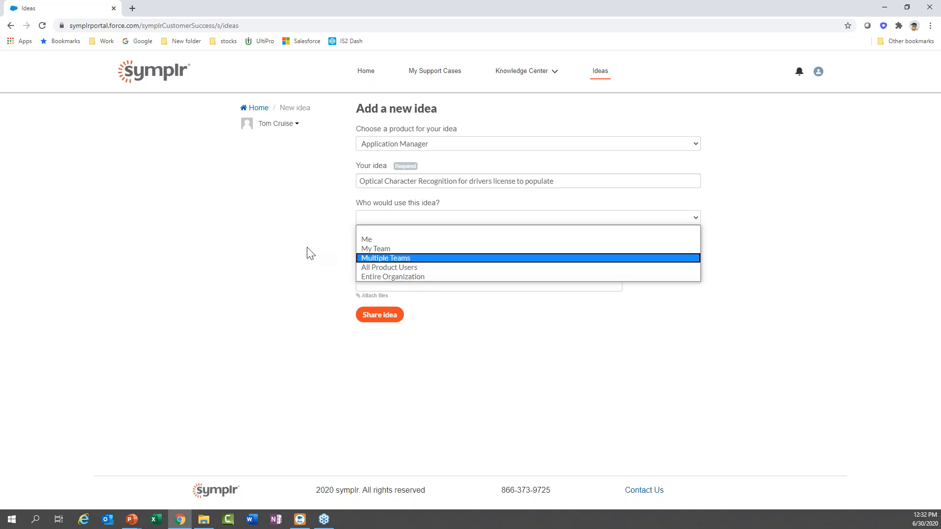
left_click(376, 267)
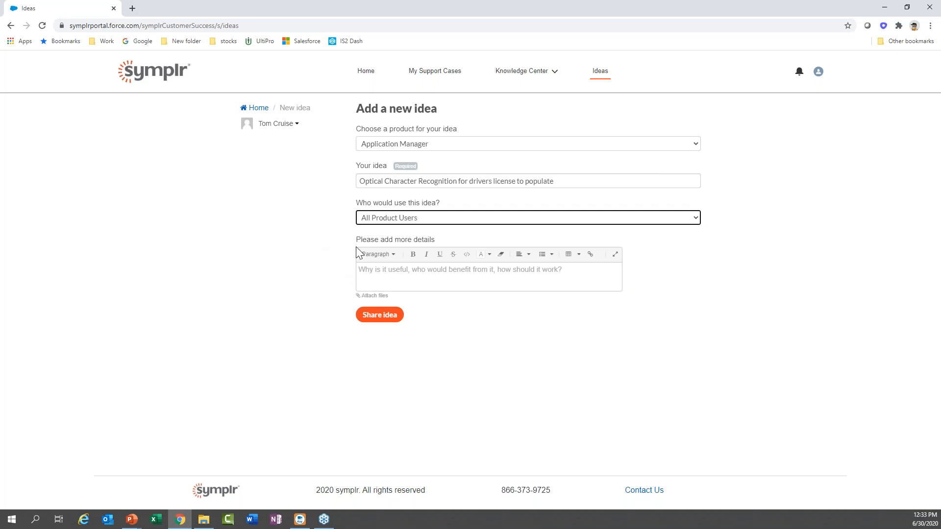
Describe the idea as 'Provider scans their drivers license and it populates app manager' and share it.
left_click(431, 277)
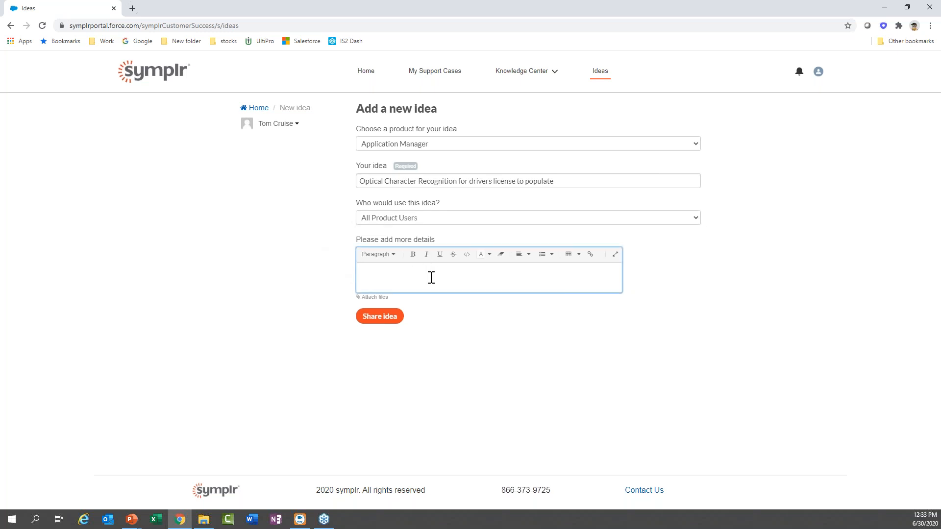
type("Provider scans their drivers license and it pop")
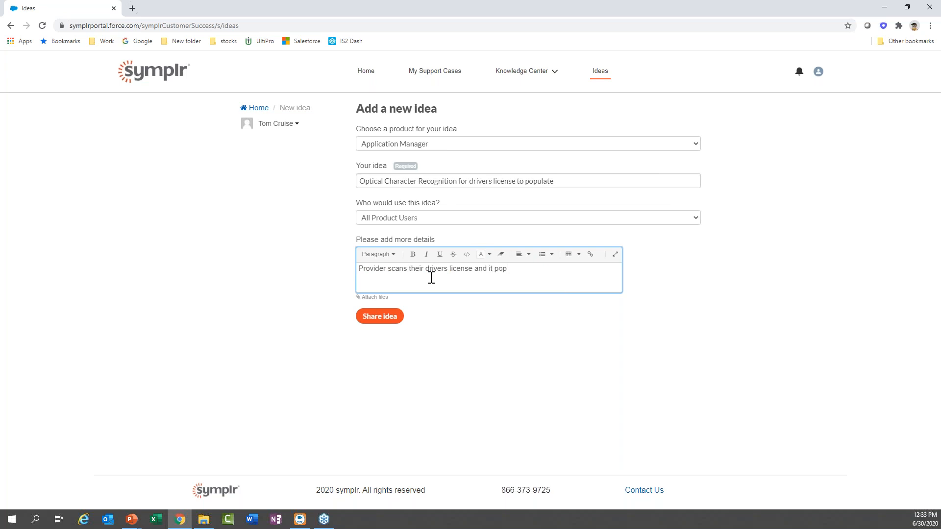
type("ulates app manager")
left_click(380, 316)
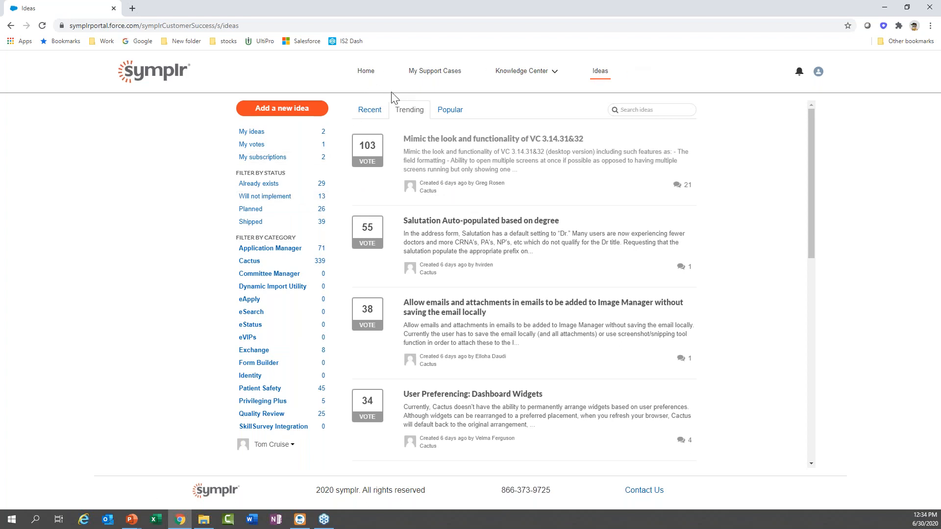
Go to the portal home page, then present the 'How to Access the symplr Customer Community Portal' slide full-screen.
left_click(357, 77)
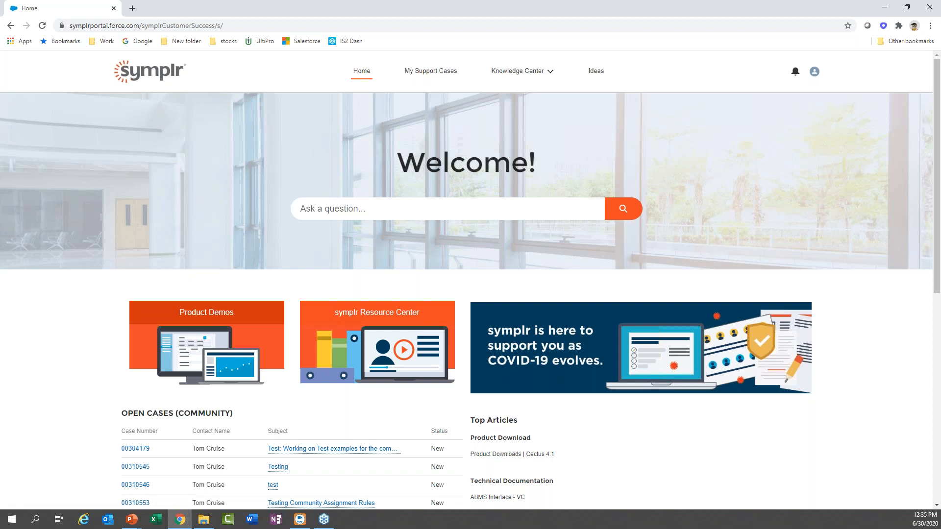
key("alt+Tab")
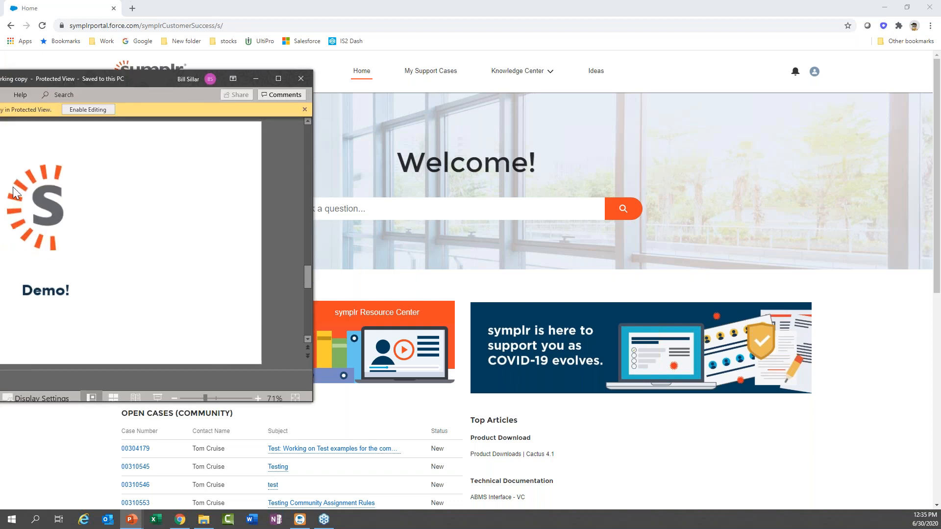
left_click_drag(147, 79, 0, 324)
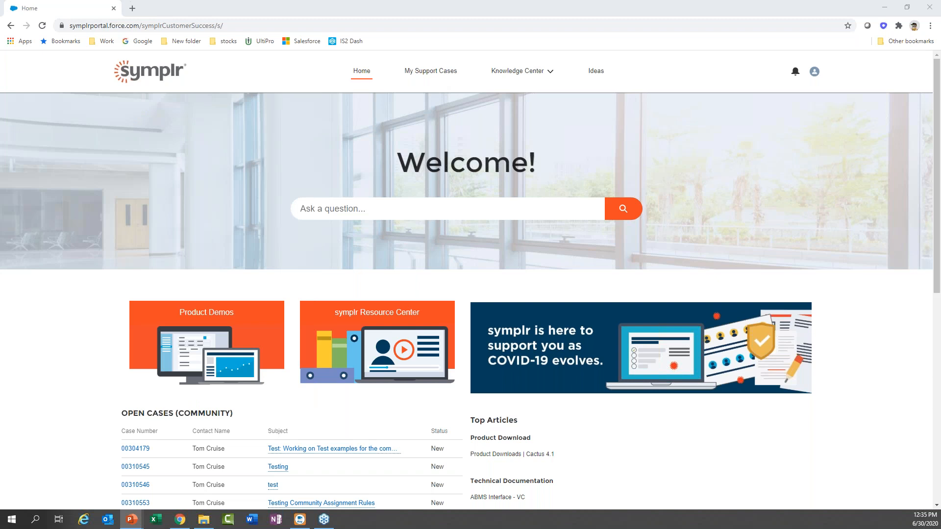
key("shift+F5")
left_click(325, 284)
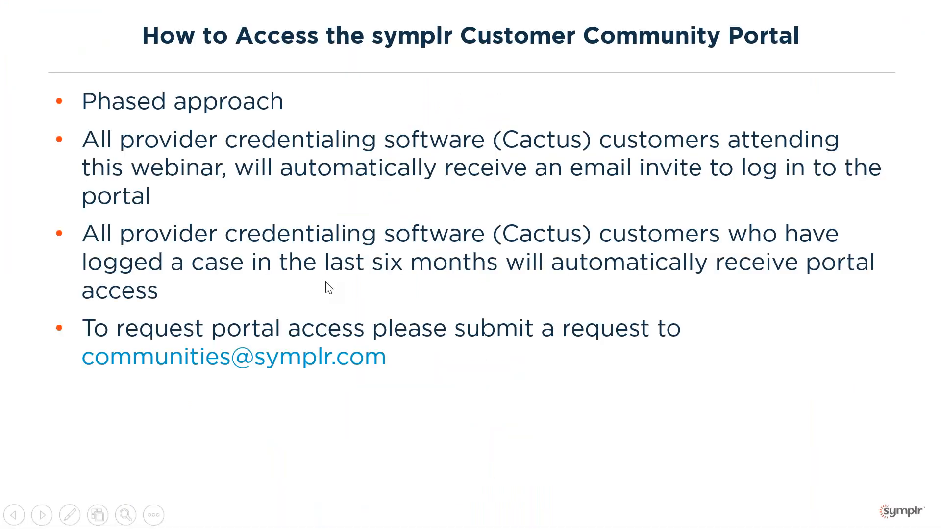
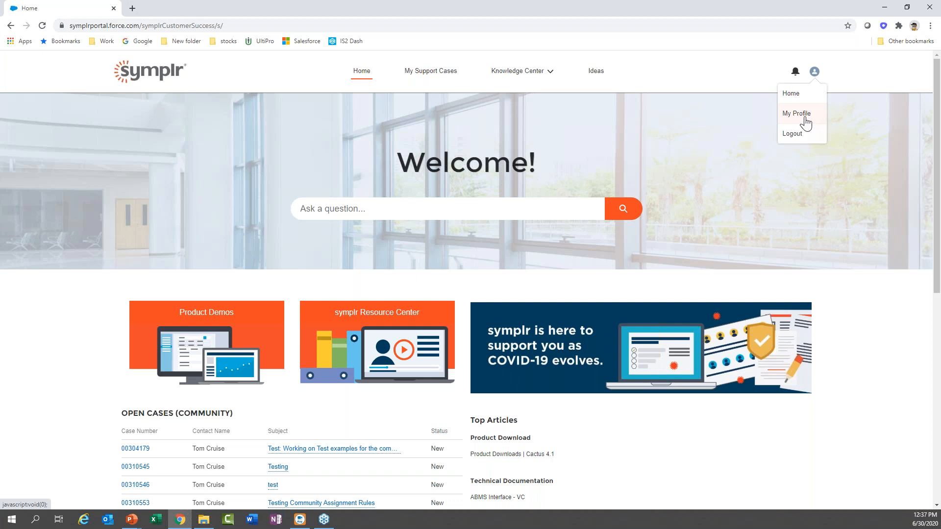
left_click(804, 119)
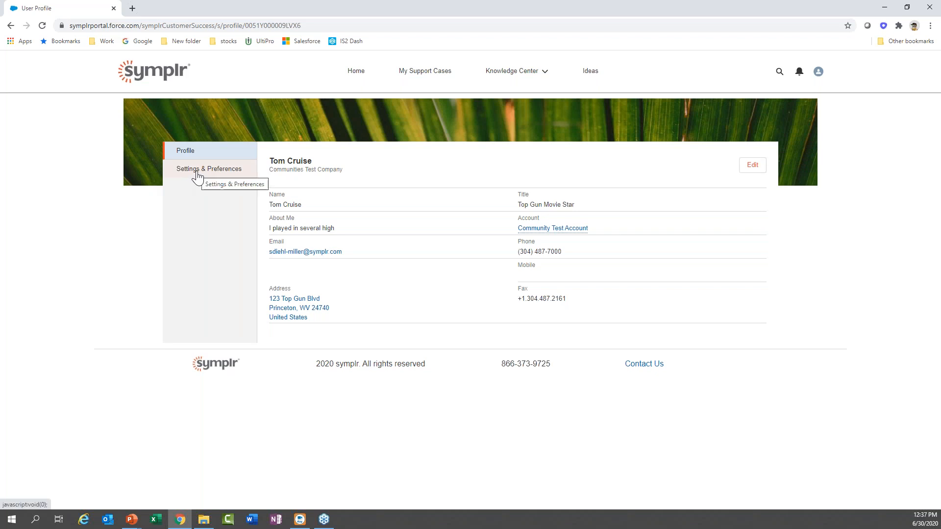
left_click(220, 170)
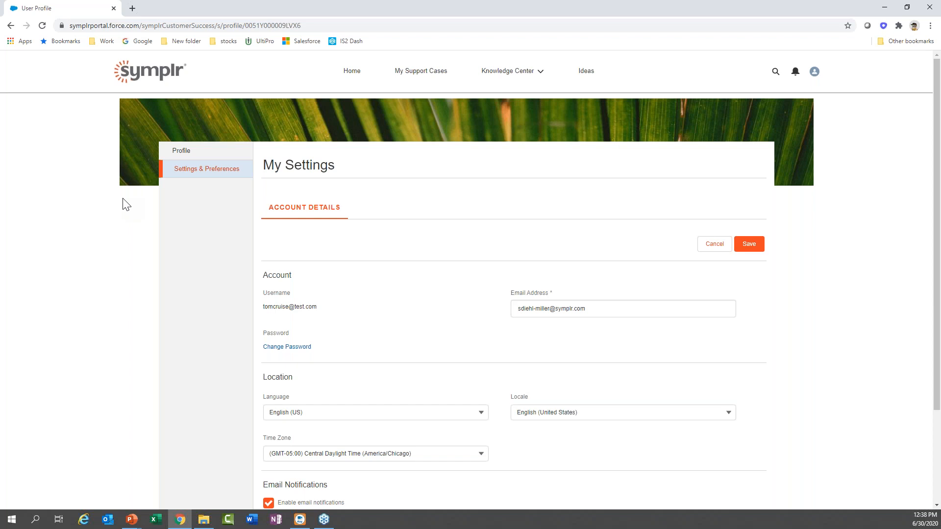
left_click(350, 72)
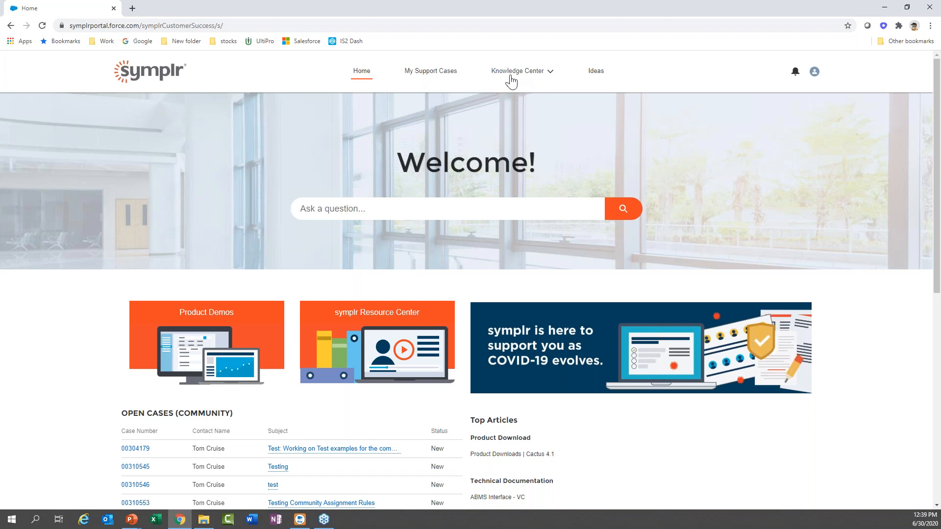
Begin a new idea with Application Manager as the product, then return to the Ideas board unsubmitted.
left_click(596, 71)
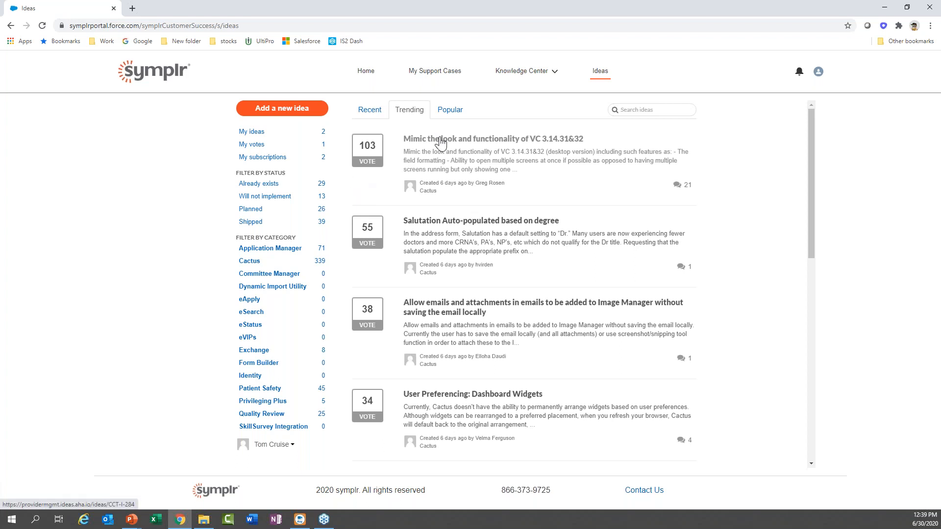
left_click(282, 108)
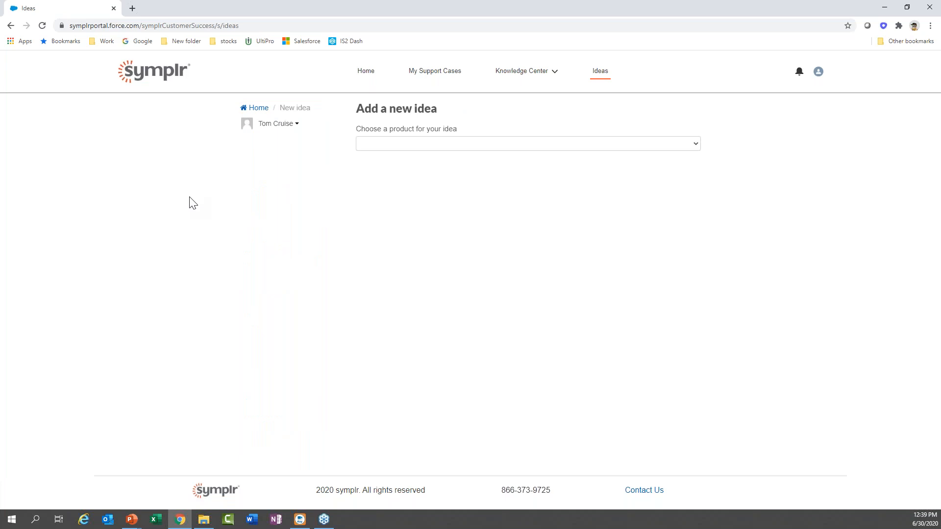
left_click(619, 144)
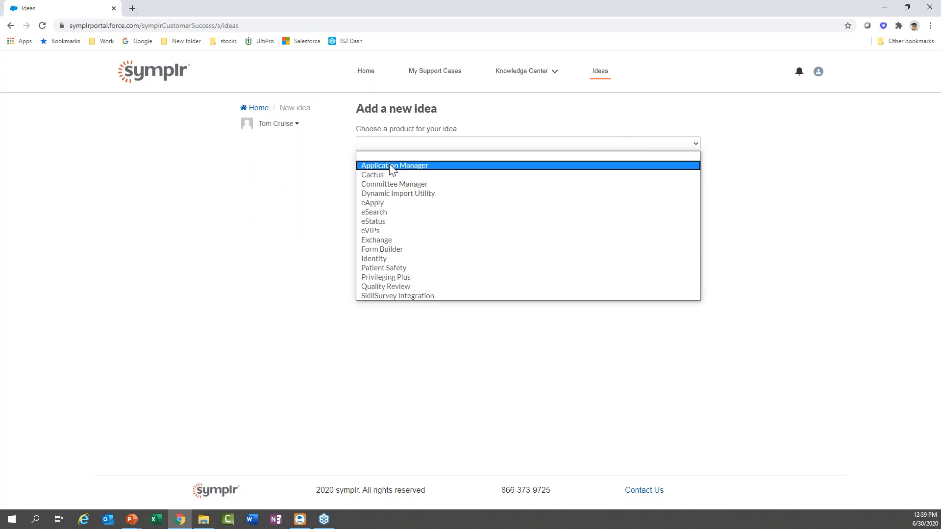
left_click(392, 167)
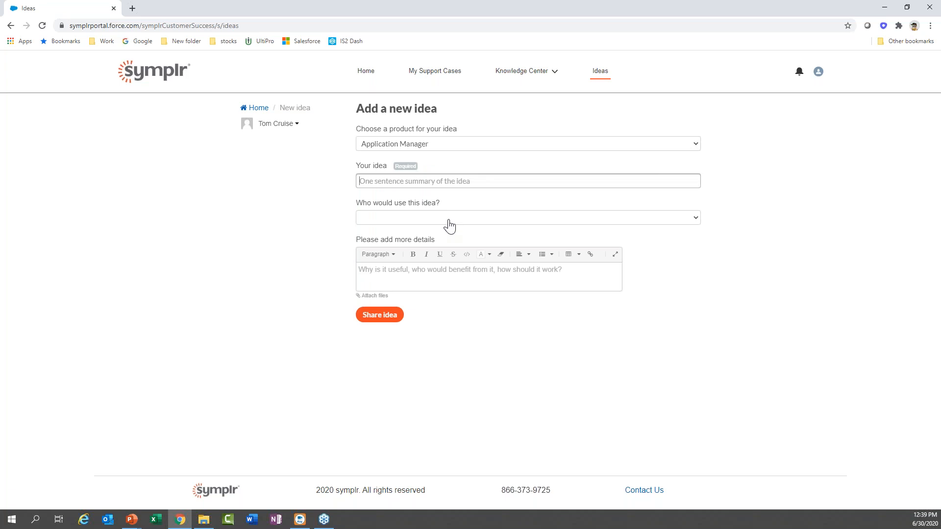
left_click(601, 75)
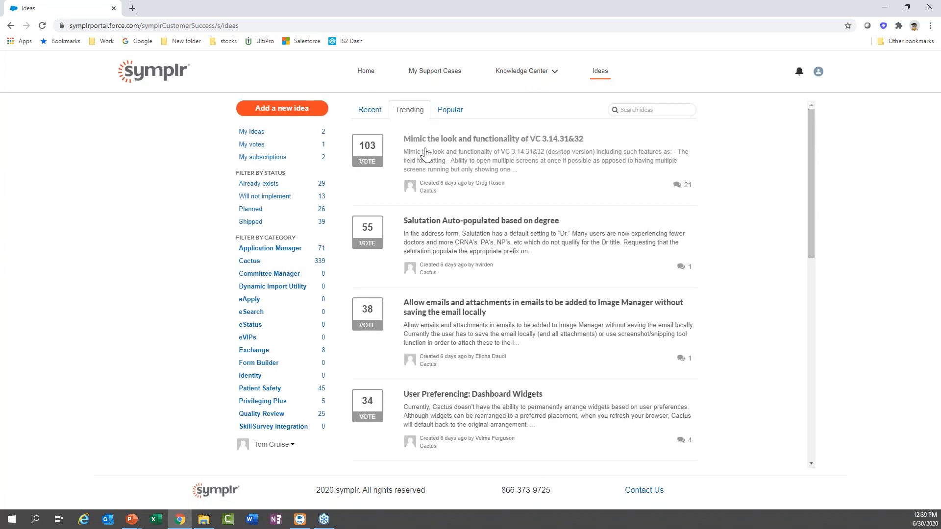
left_click(252, 132)
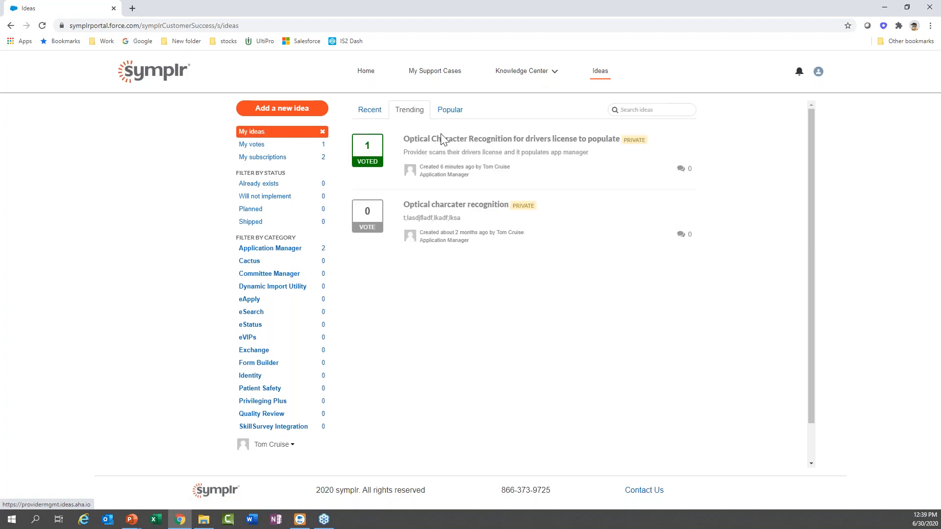
left_click(447, 145)
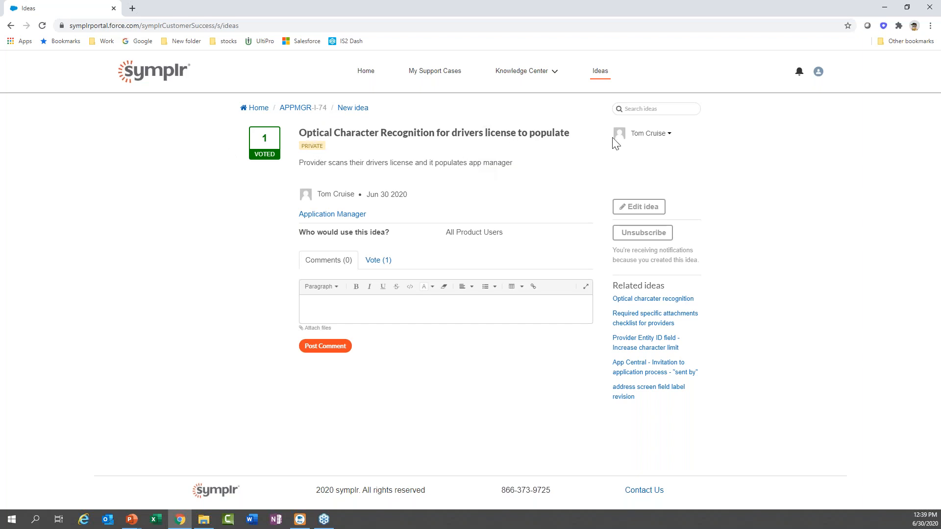
left_click(669, 136)
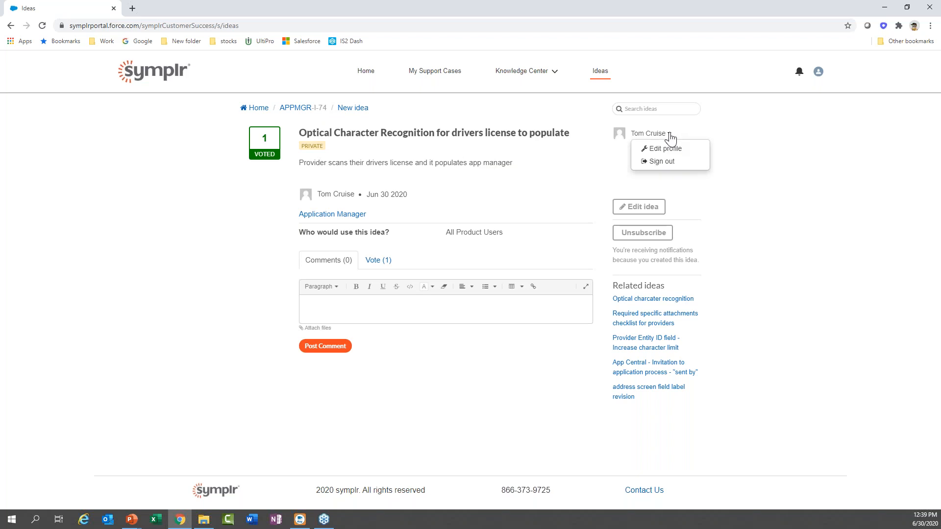
left_click(669, 134)
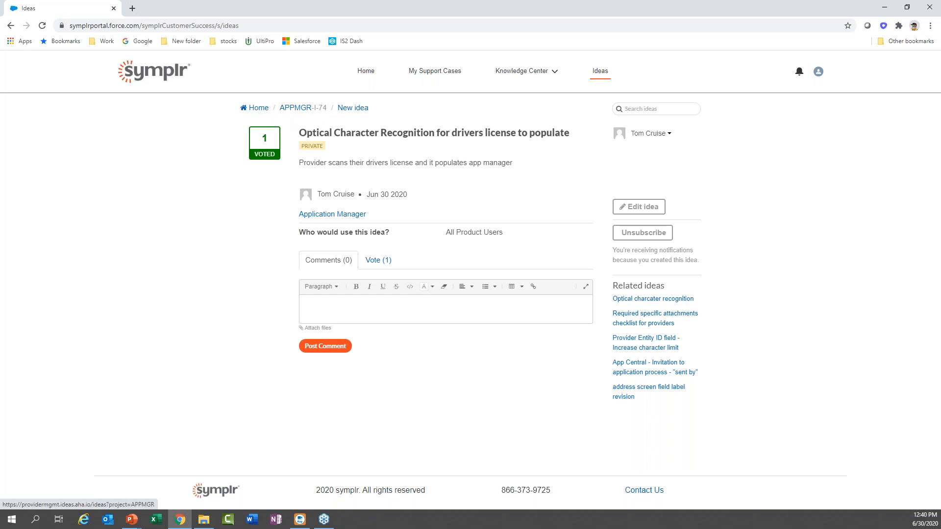
left_click(263, 113)
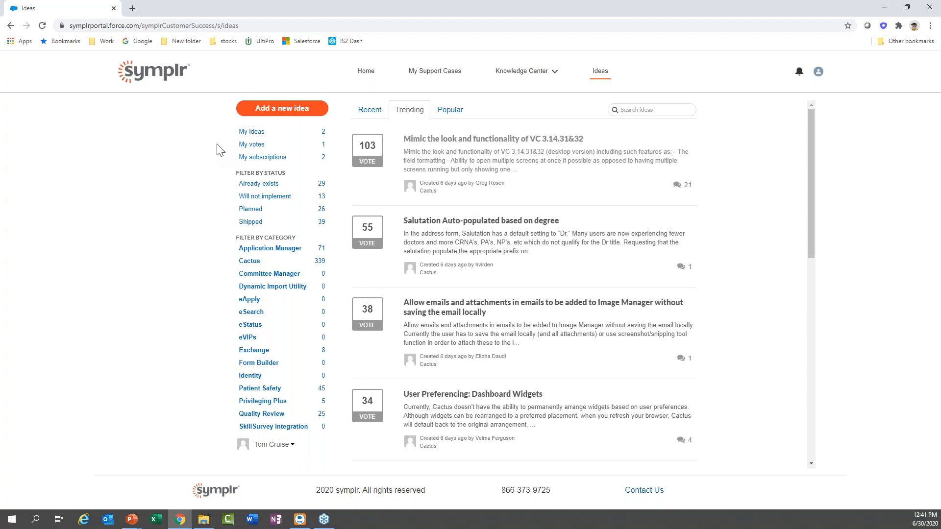
Show every open and every closed case on the My Support Cases page.
left_click(438, 73)
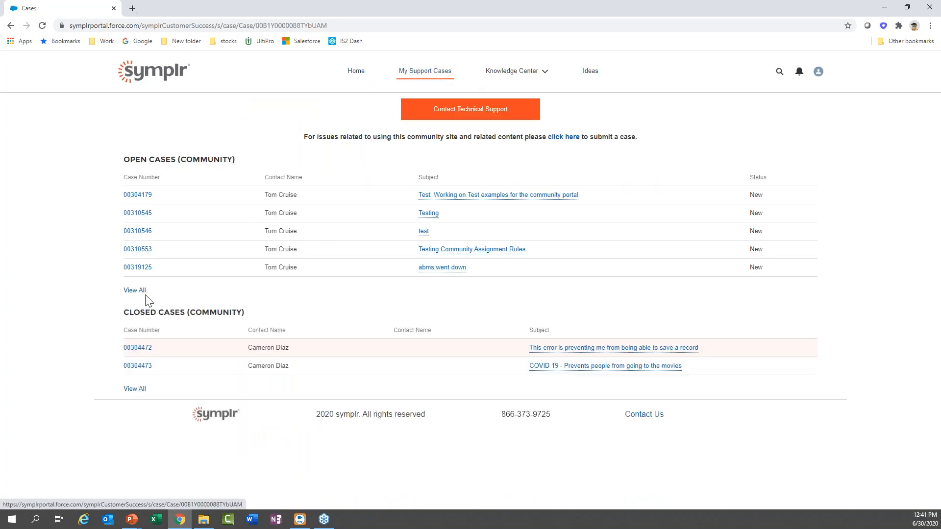
left_click(135, 291)
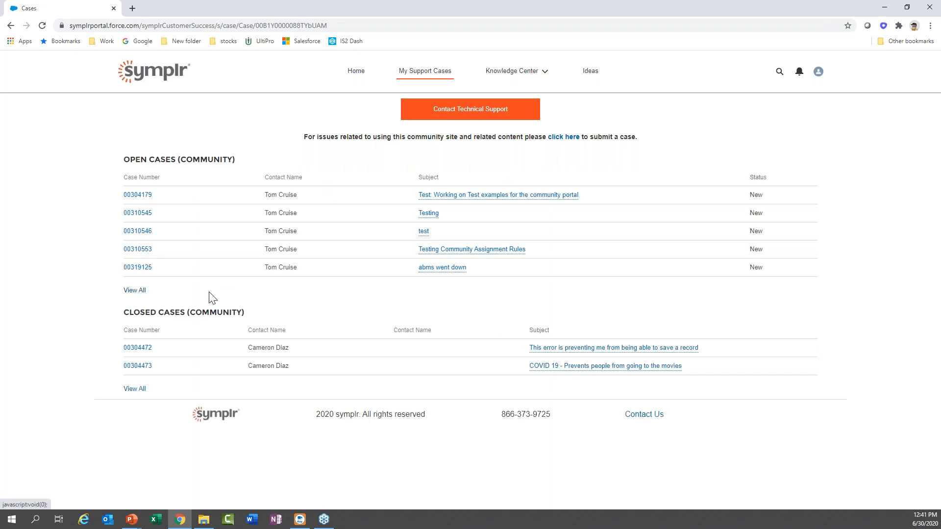
left_click(136, 291)
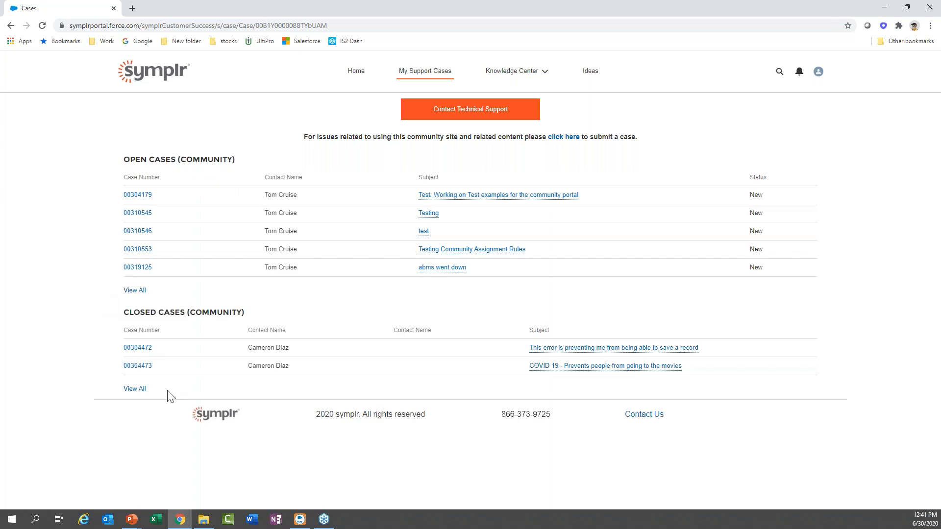
left_click(136, 390)
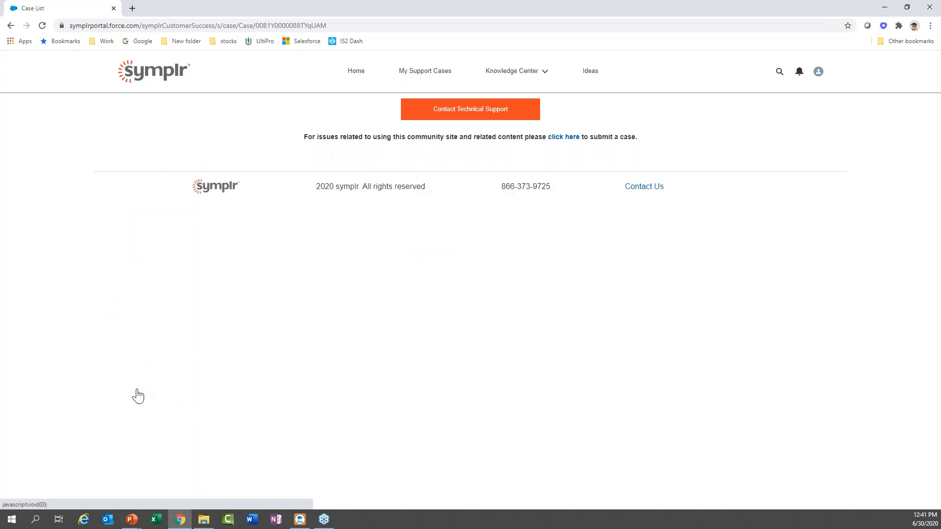